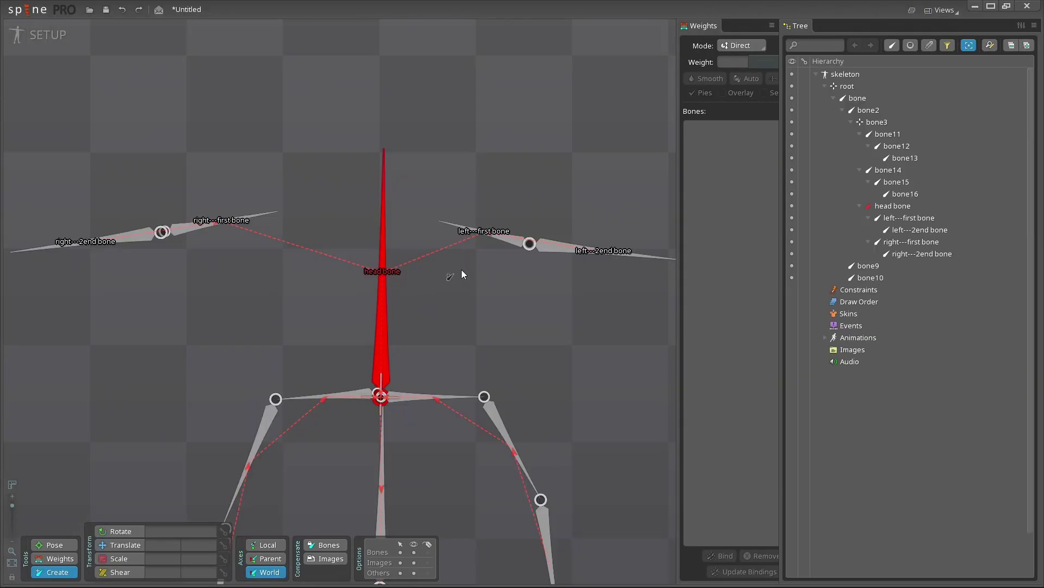
Step: Zoom the viewport in and out on the head bone and the two-bone eye chains
scroll(585, 286, "up", 4)
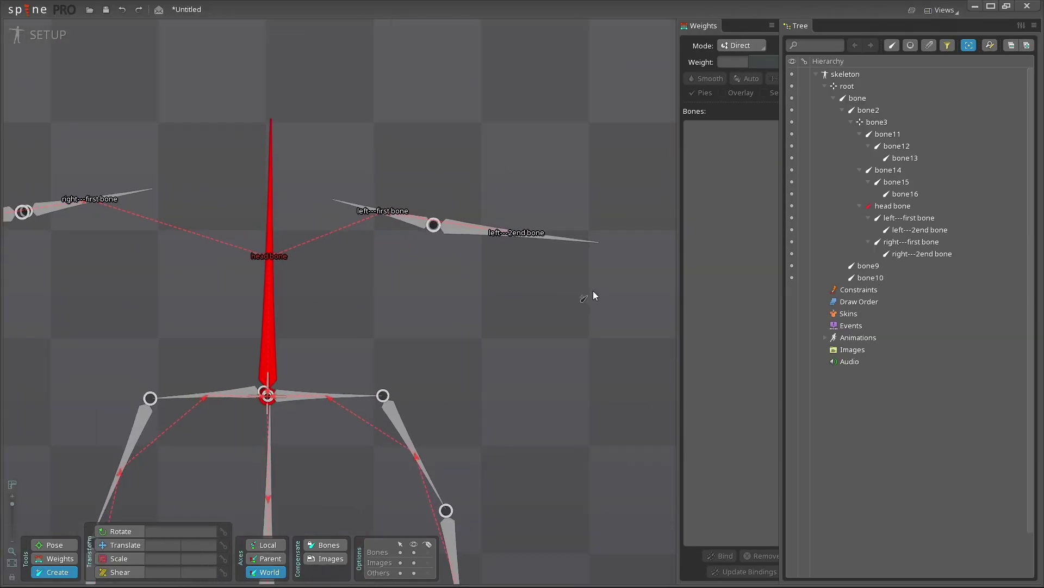
scroll(451, 235, "down", 3)
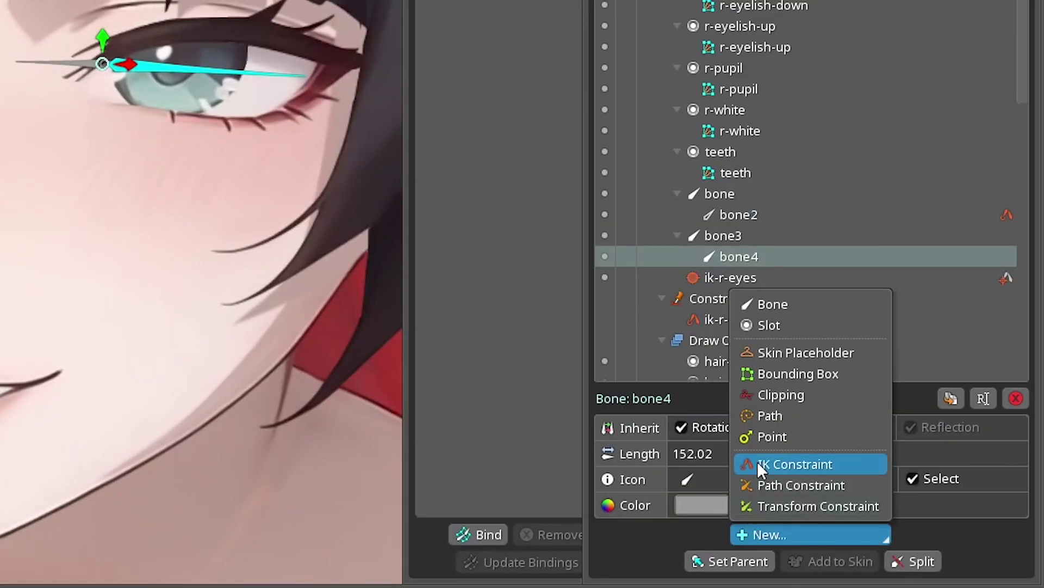
Step: Create an IK constraint named ik-l-eye on the eye bone
left_click(757, 461)
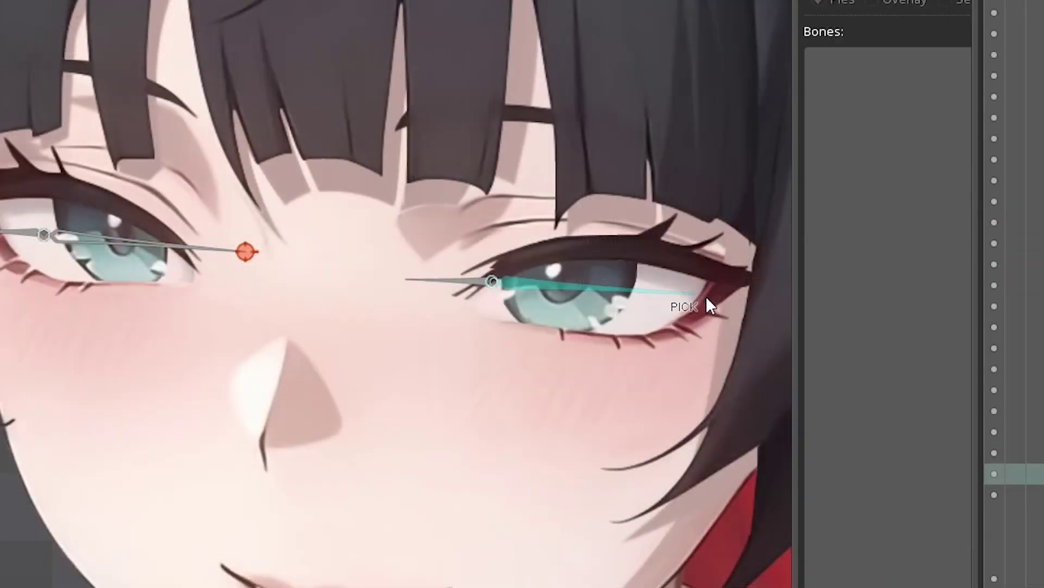
left_click(693, 294)
type("ik-l-eye")
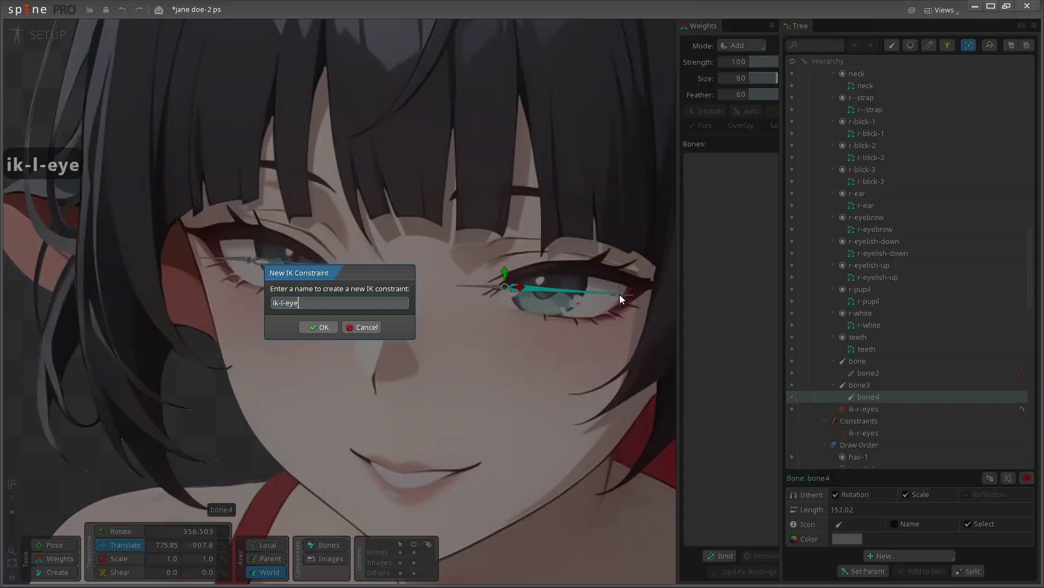
left_click(324, 327)
Step: Add an r-pupil bone at the pupil centre under bone, nudging it slightly down
left_click(295, 258, "ctrl")
scroll(295, 258, "up", 5)
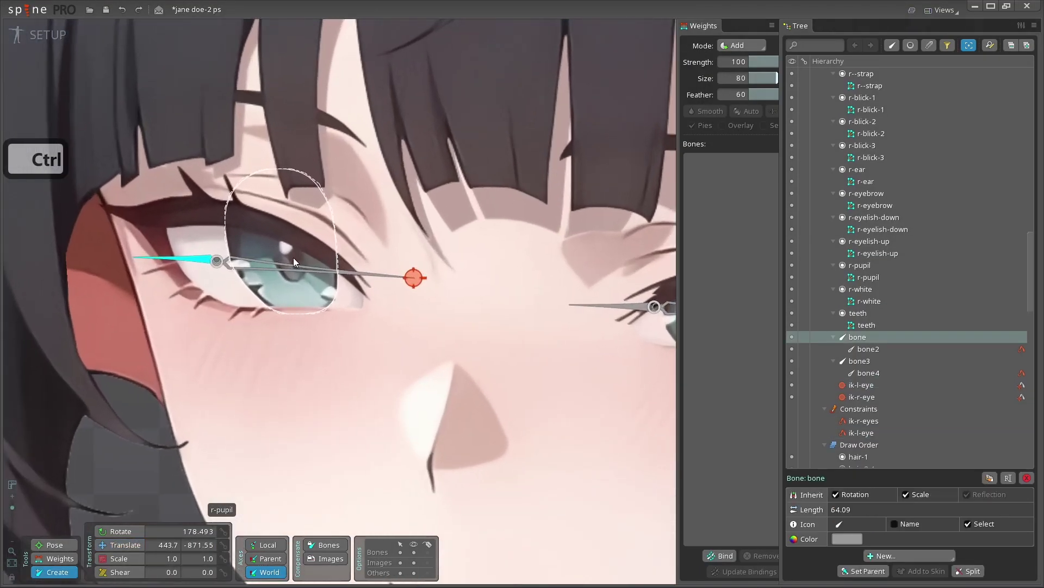
scroll(293, 258, "up", 2)
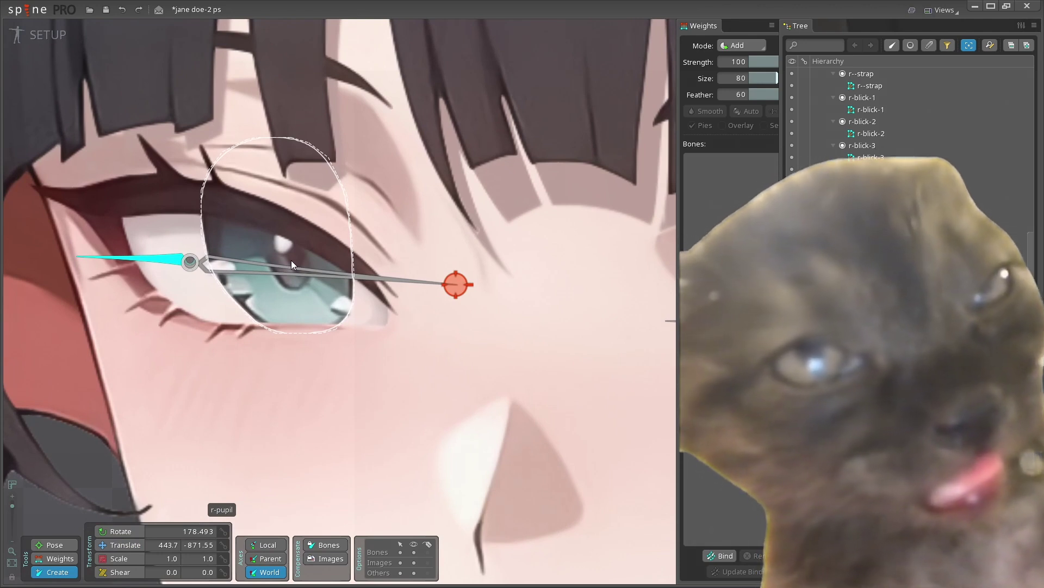
left_click(291, 261)
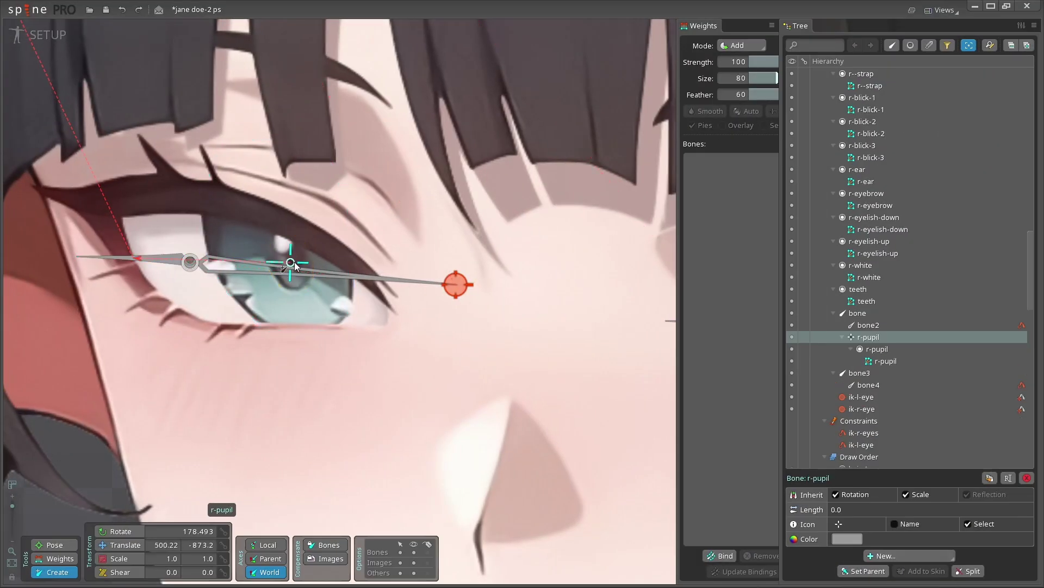
key("v")
left_click_drag(309, 264, 310, 273)
scroll(317, 290, "down", 2)
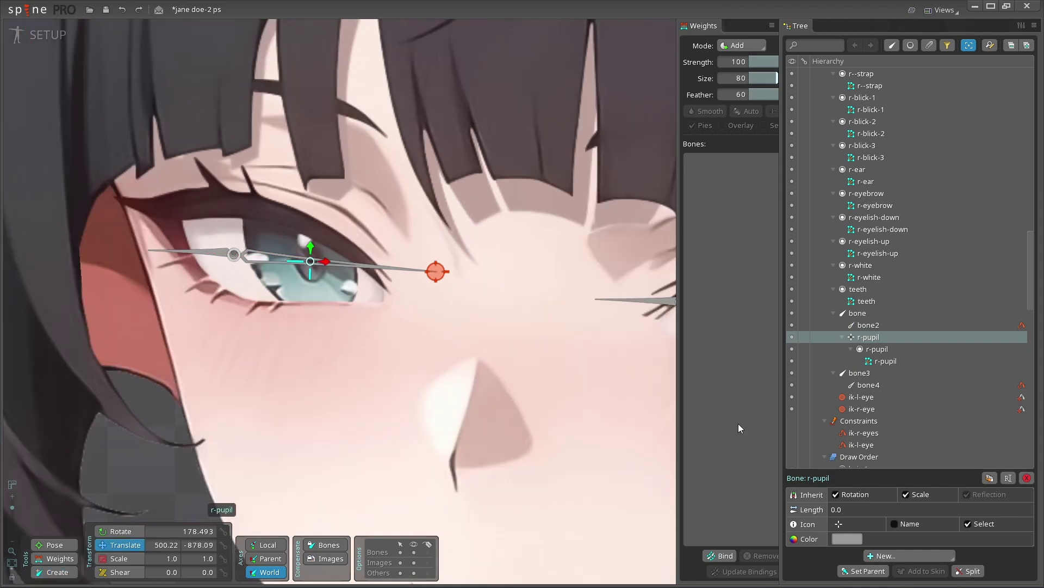
Step: Parent r-pupil to bone2, put both eye IK targets under EYES MOVER, and drag it down
left_click(254, 257)
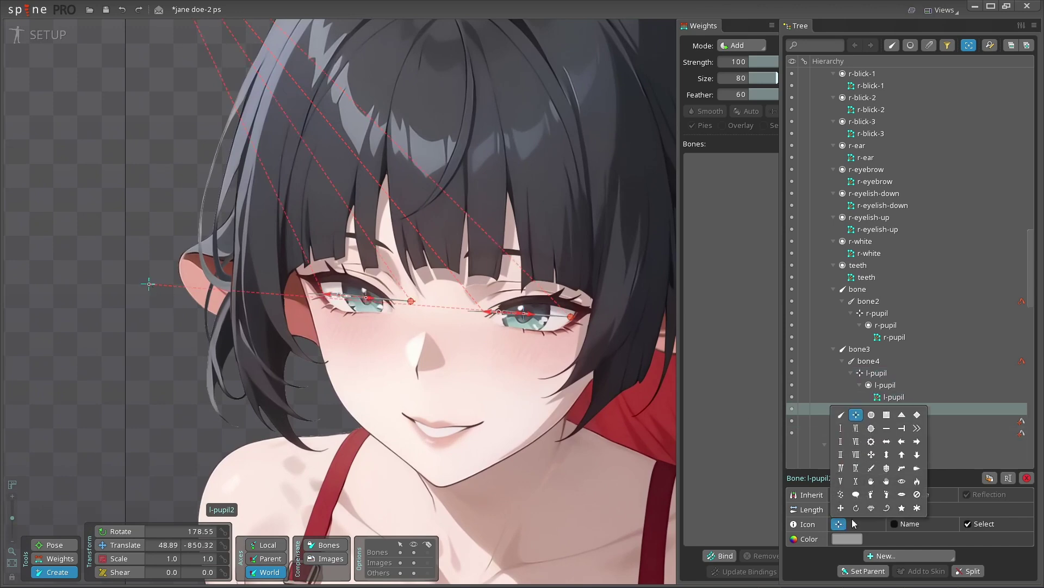
left_click(902, 482)
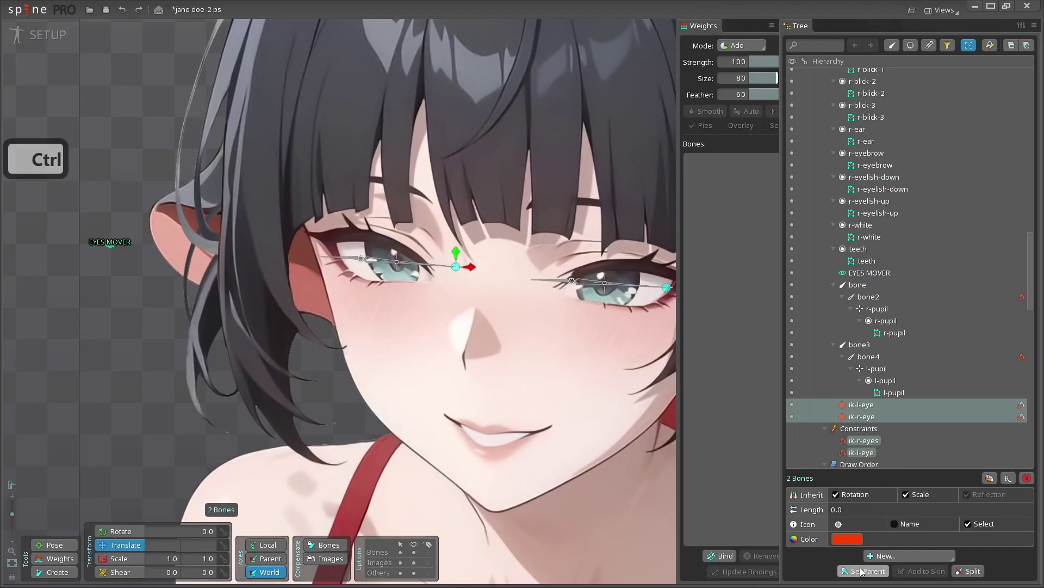
left_click(112, 246)
key("Escape")
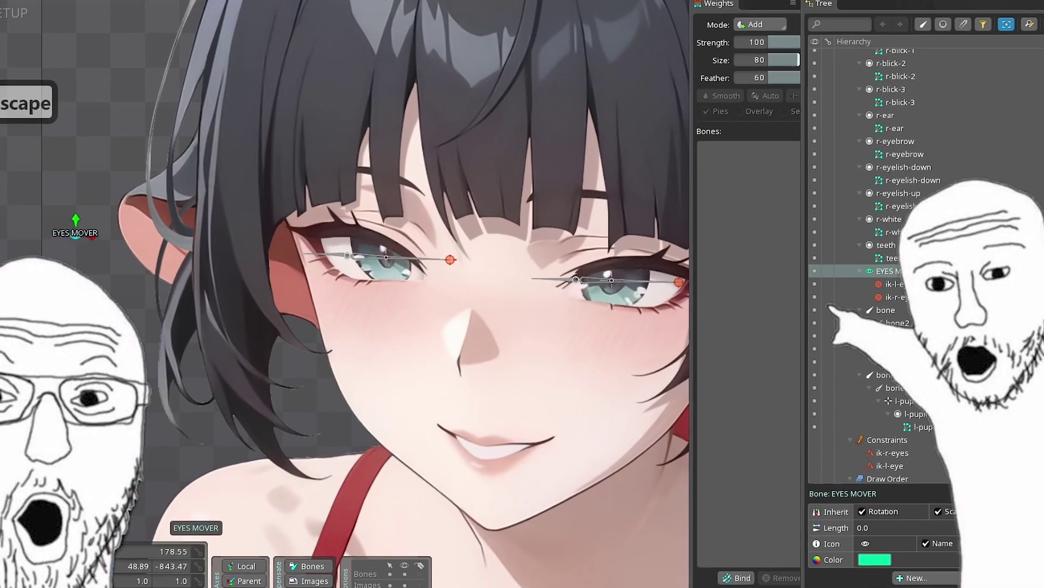
left_click_drag(76, 221, 63, 276)
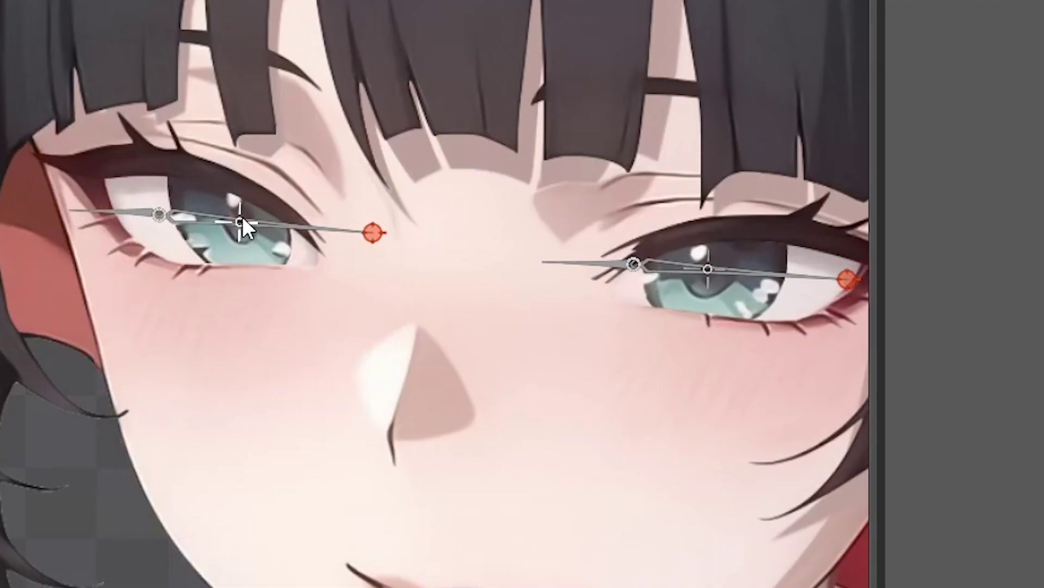
Step: Inspect the r-pupil and l-pupil bones and the ik-r-eyes and ik-l-eye constraint settings
left_click(242, 216)
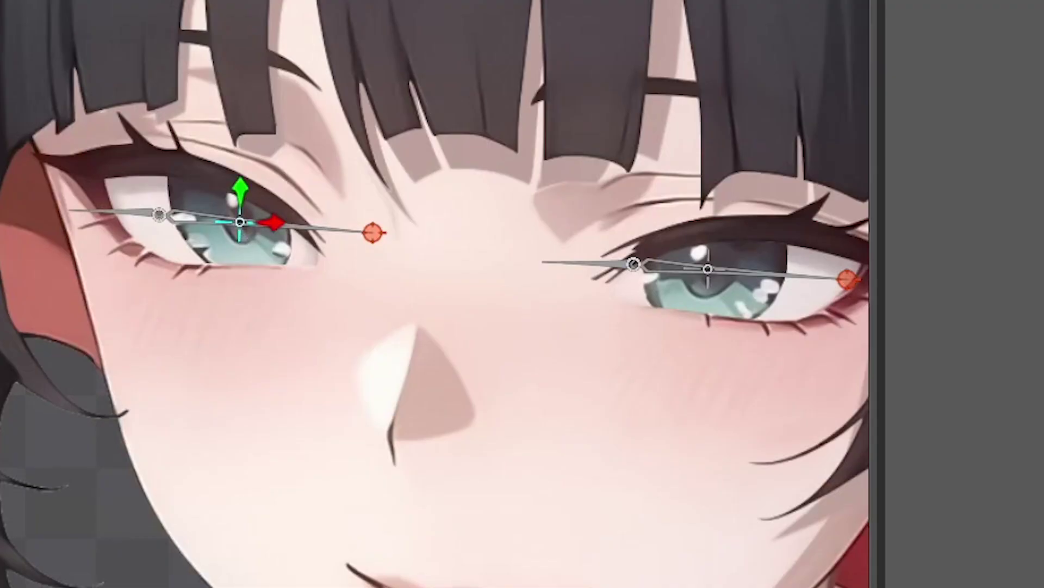
left_click(412, 152)
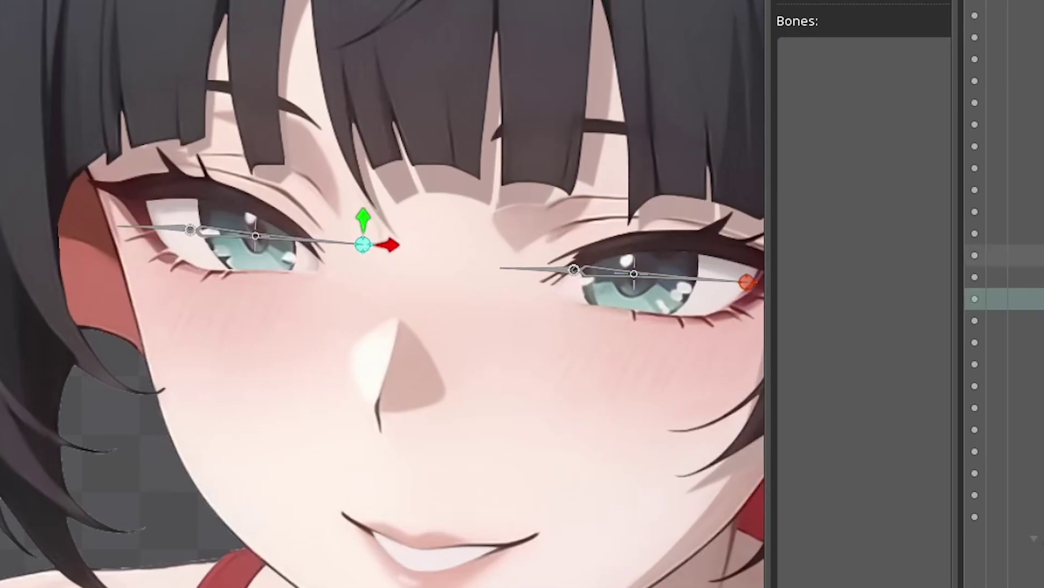
left_click(1011, 172)
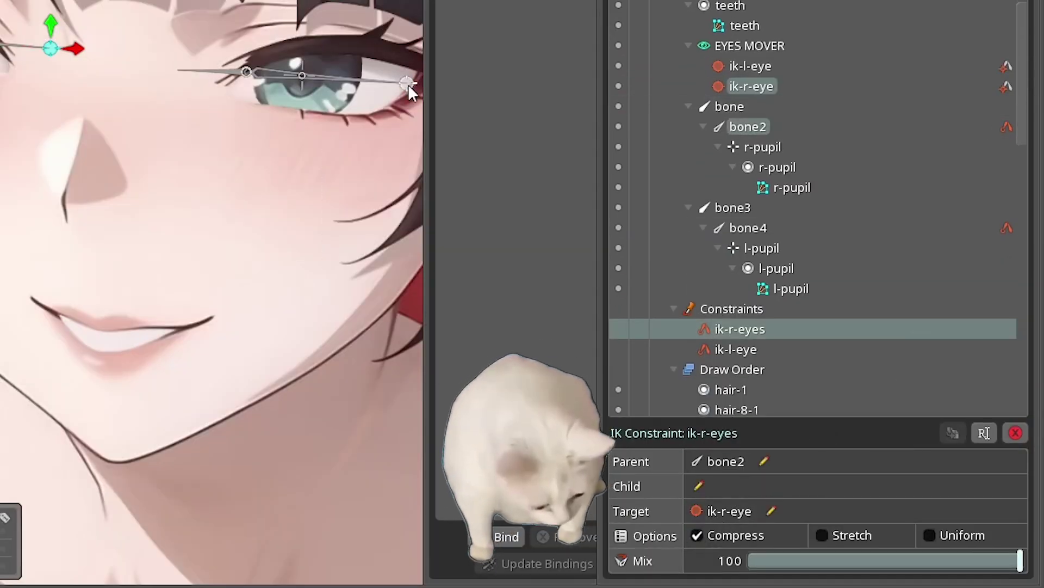
left_click(408, 84)
left_click(1007, 66)
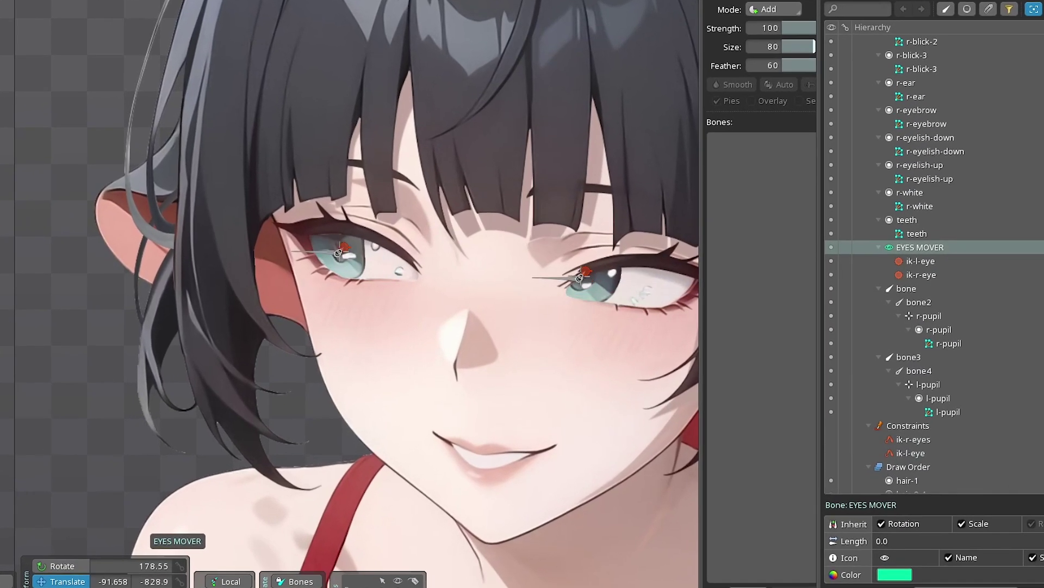
Step: Move both eye targets right, then shift EYES MOVER left to test the irises follow
left_click(367, 252, "ctrl")
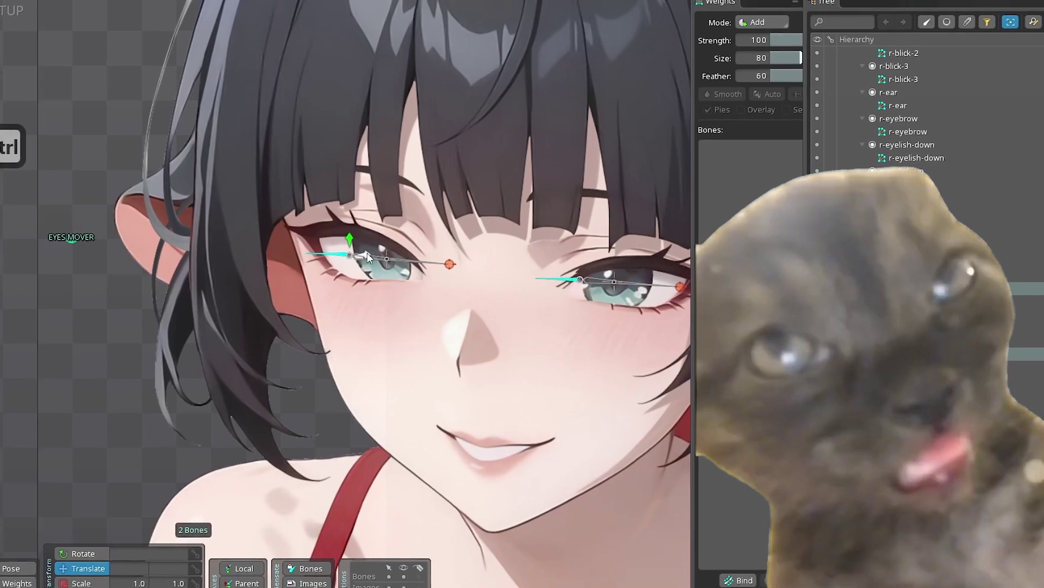
left_click_drag(368, 256, 406, 263)
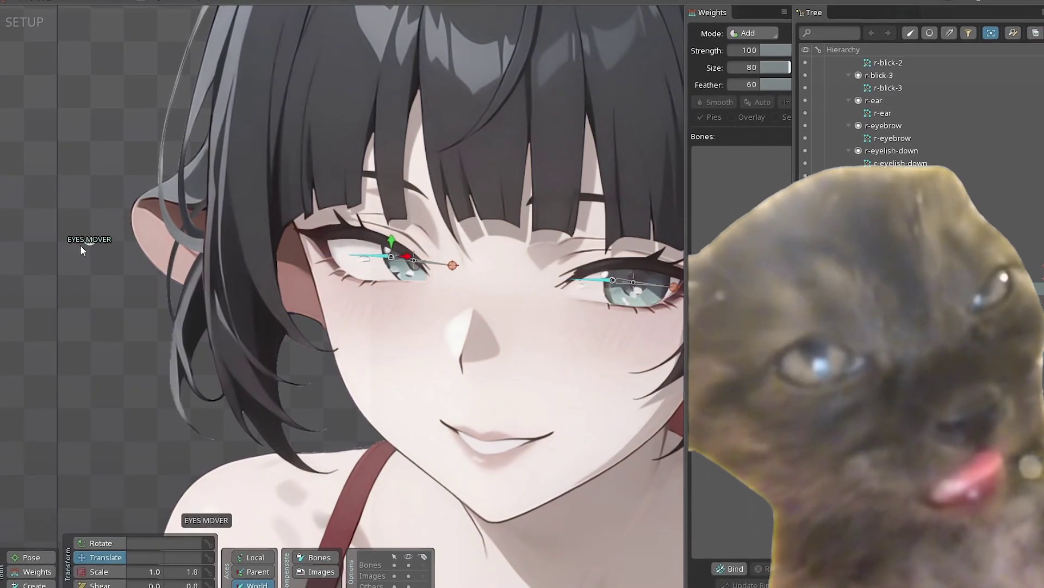
left_click(82, 240)
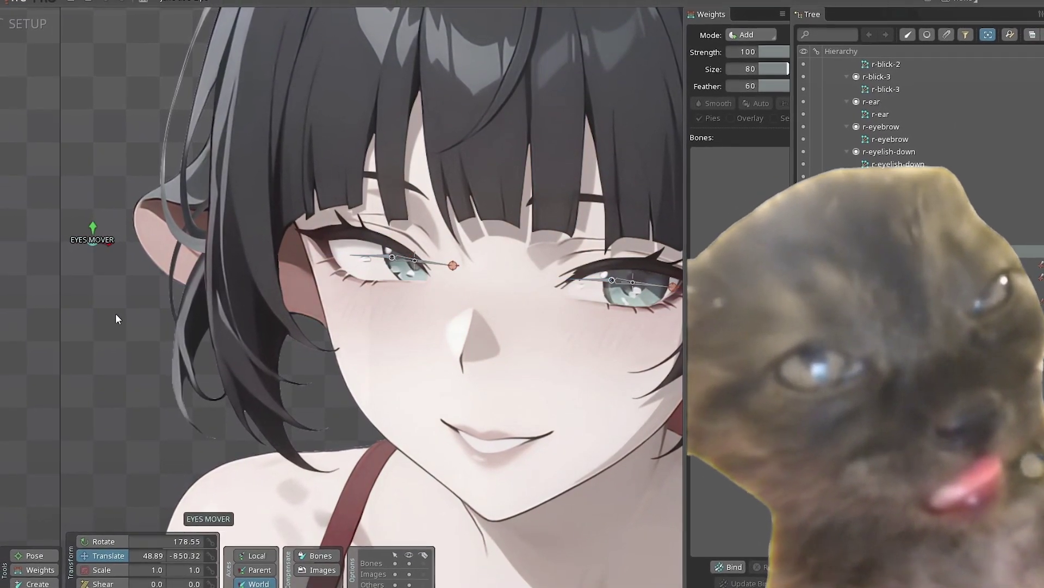
left_click_drag(115, 313, 86, 323)
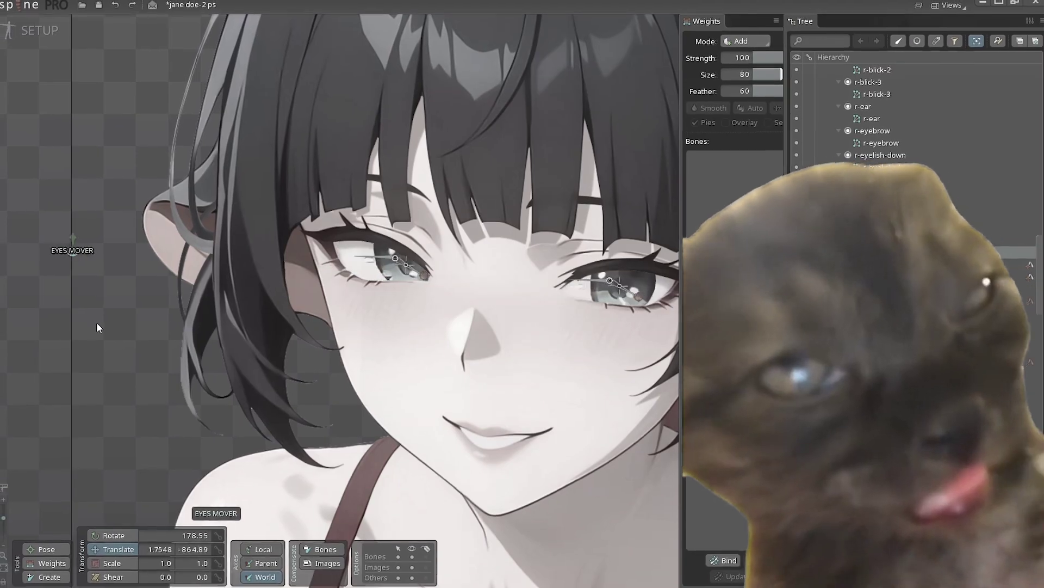
left_click(589, 278)
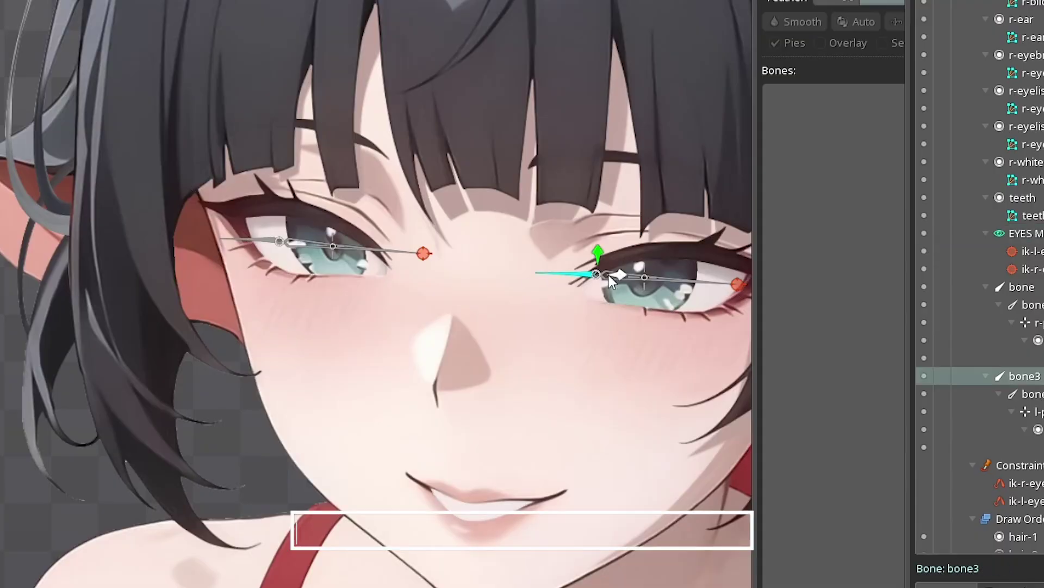
left_click(312, 244)
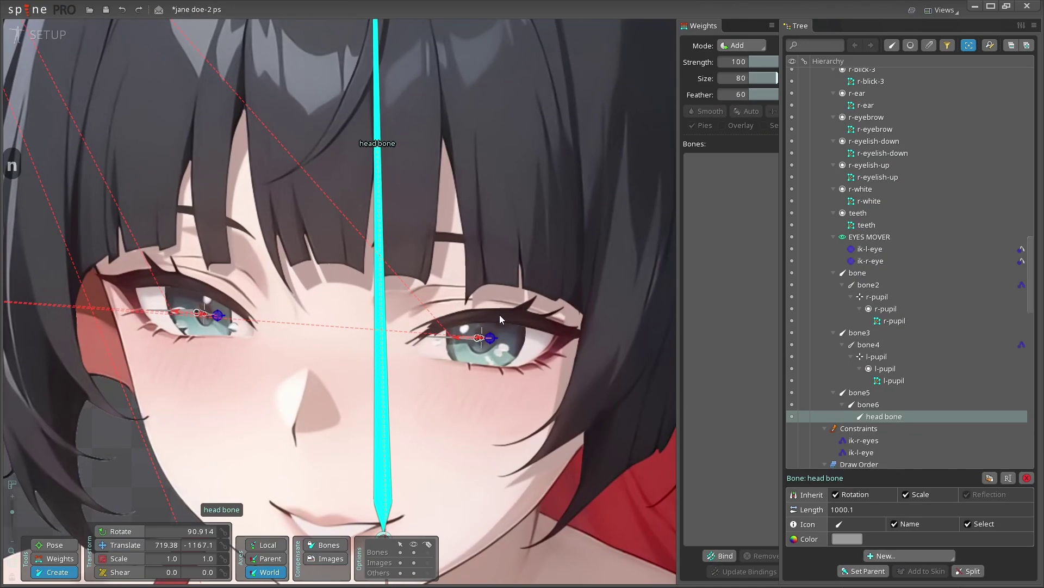
Step: Colour the four eyelid bones under head bone magenta
left_click(499, 314, "ctrl")
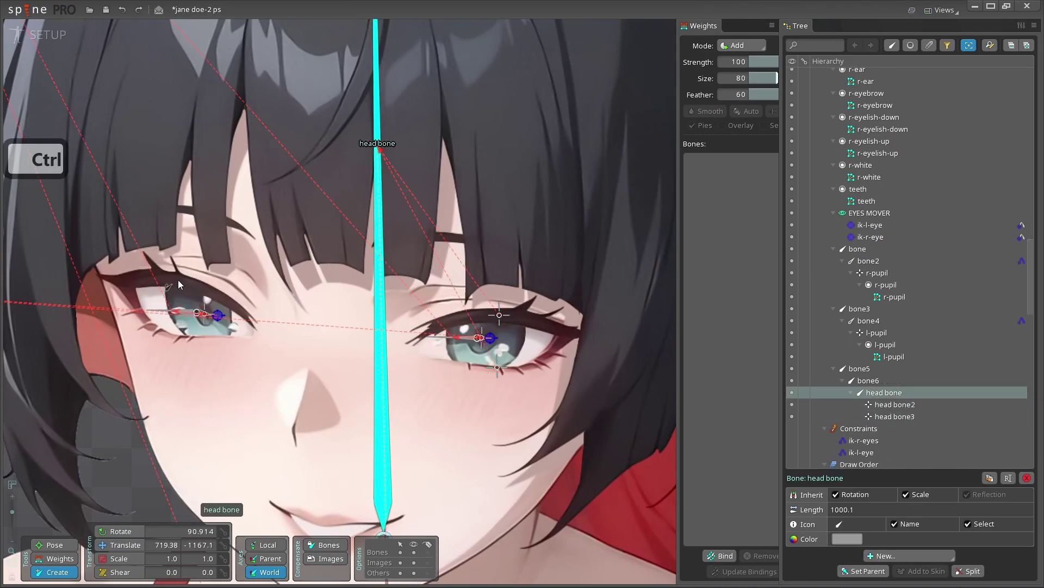
left_click(182, 295, "ctrl")
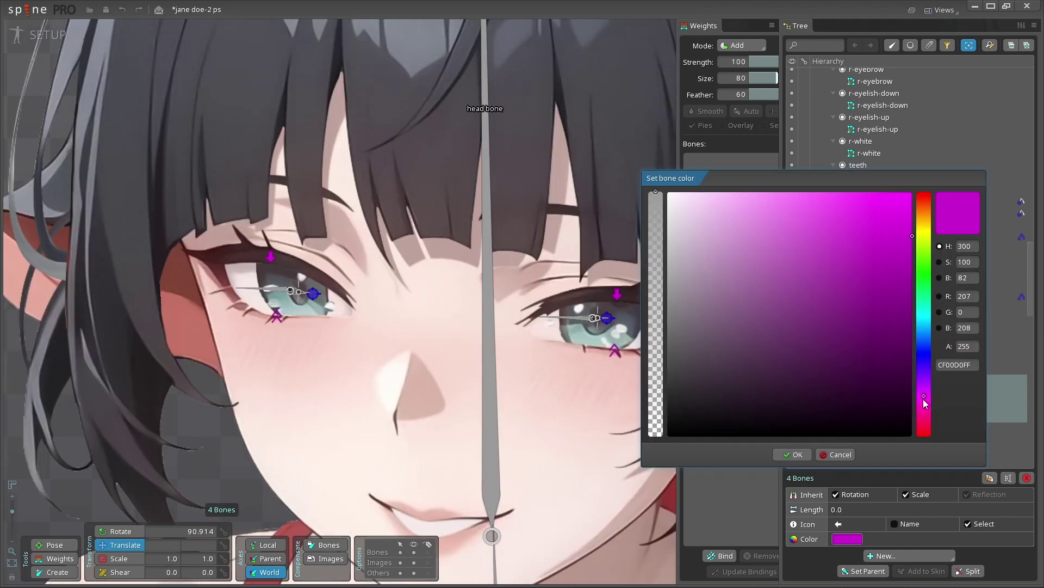
left_click(794, 455)
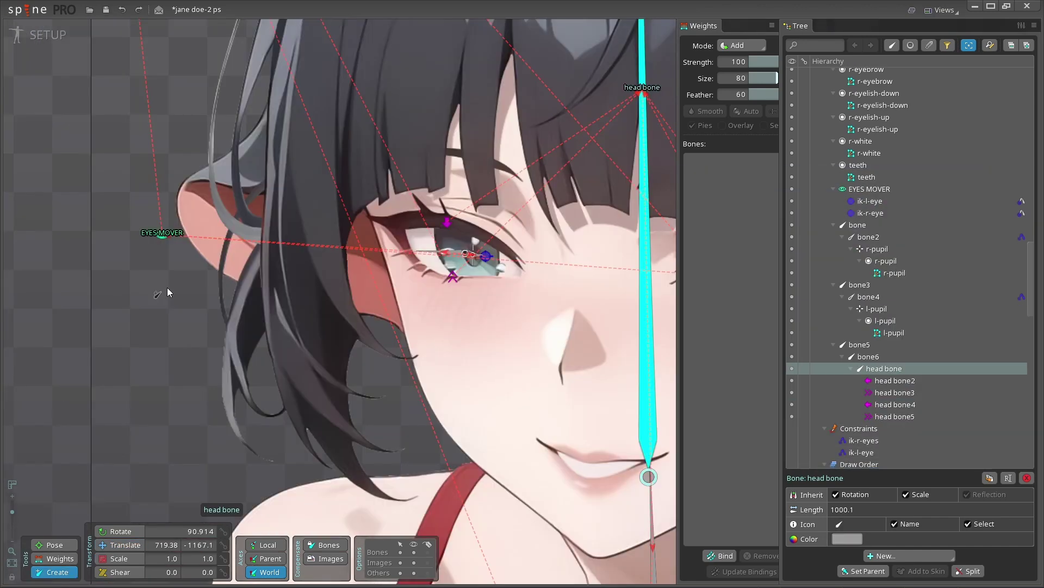
Step: Create a new bone beside the head and name it blinking
left_click(90, 227)
double_click(884, 427)
type("blinki")
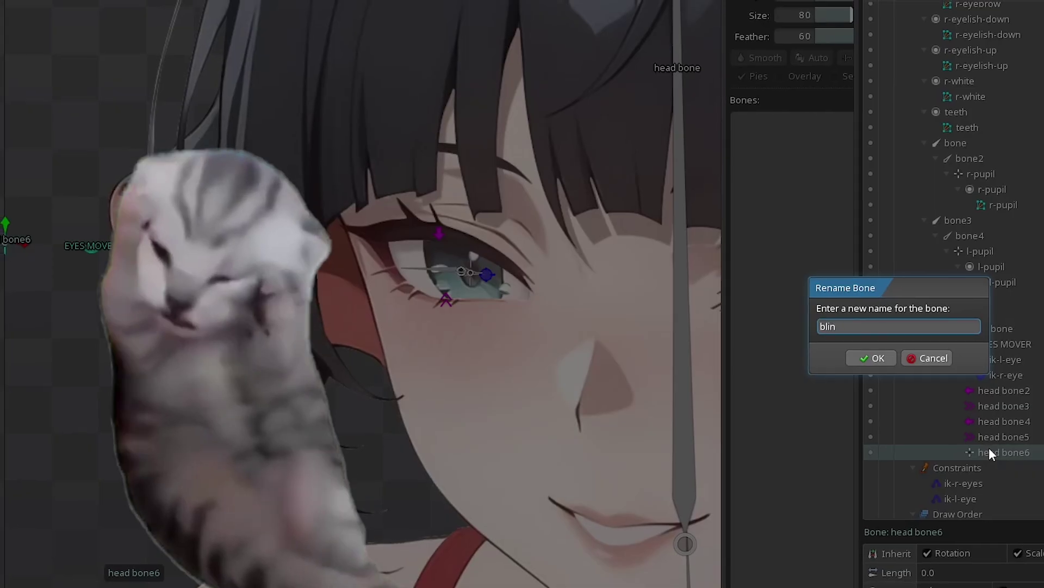
type("ng")
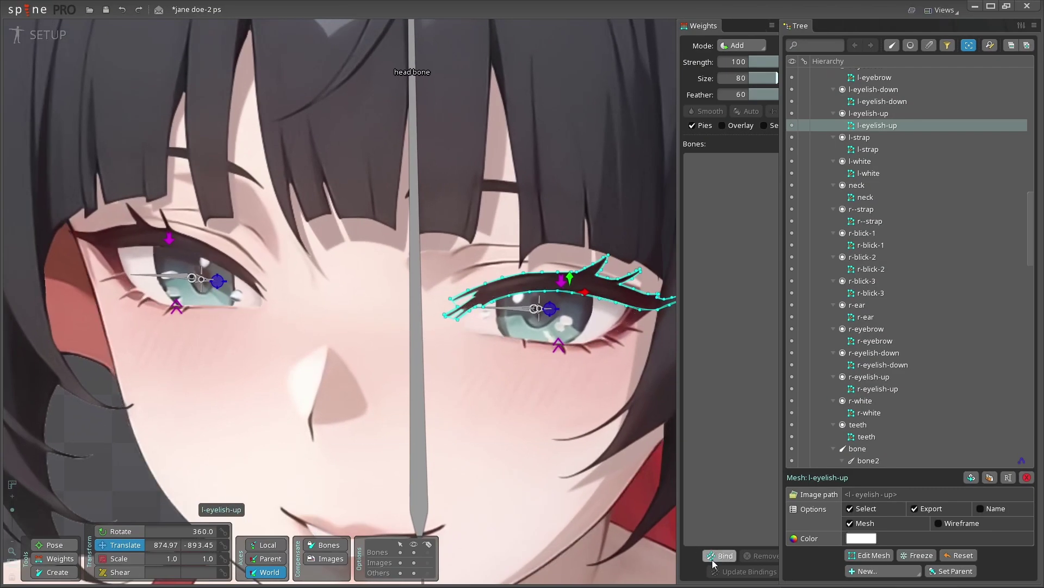
Step: Bind head bone to the upper and lower eyelash meshes
left_click(721, 555)
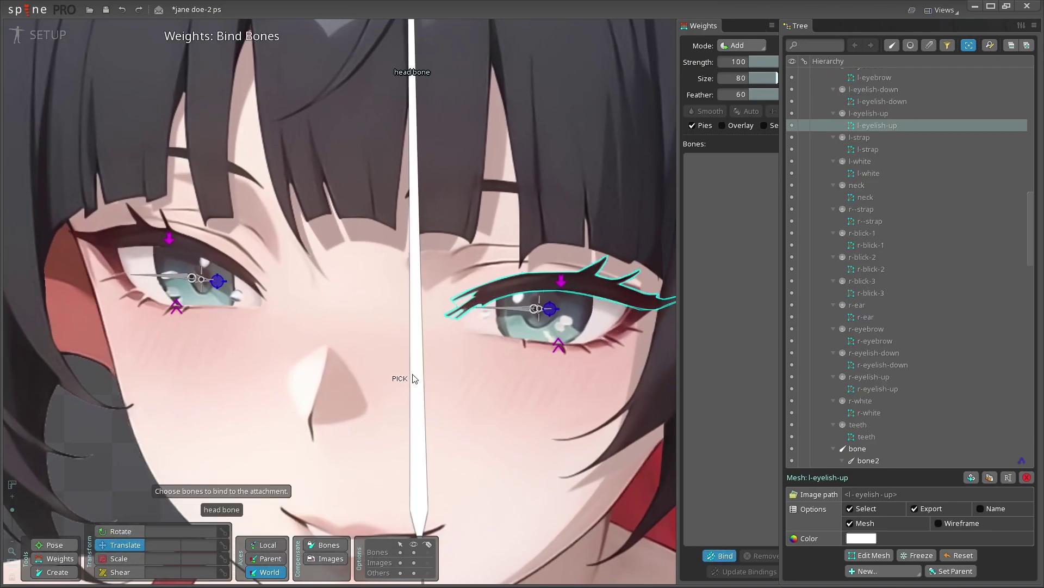
left_click(414, 375)
key("Escape")
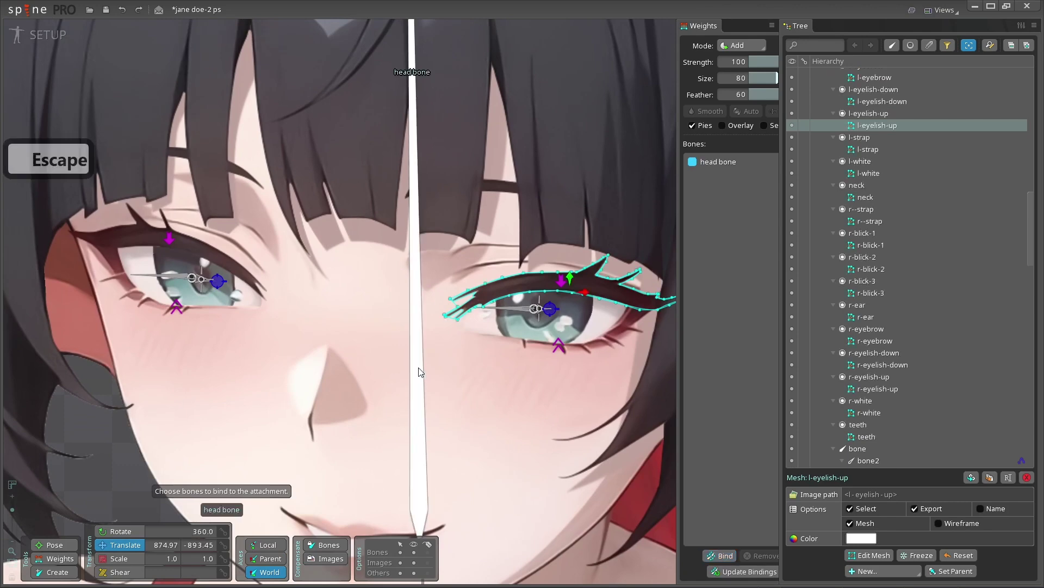
key("g")
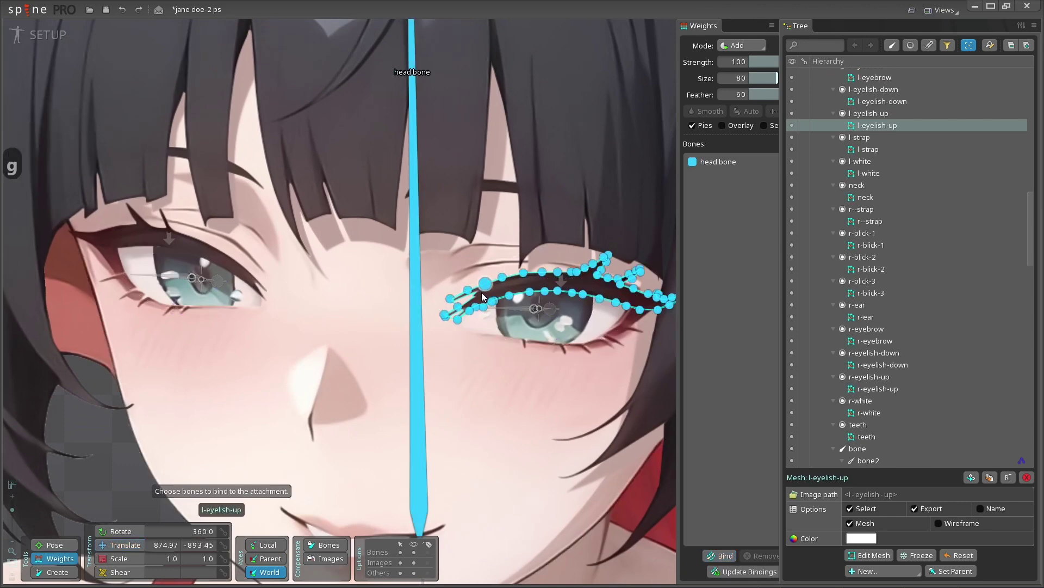
left_click(593, 337)
left_click(720, 556)
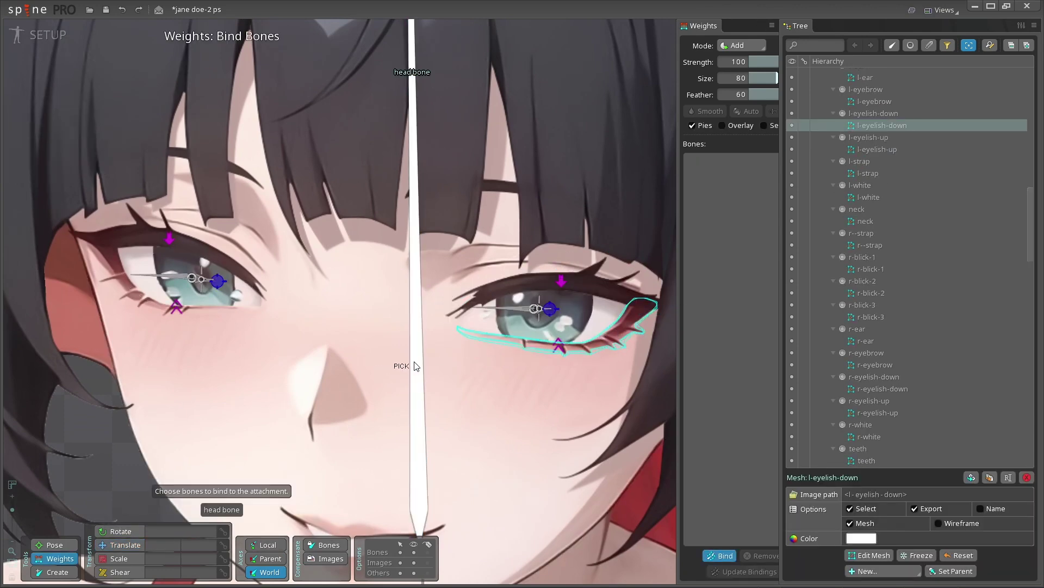
key("Escape")
Step: Bind the upper eyelid bones to both upper eyelash meshes, then select r-eyelish-down and l-eyelish-down
left_click(413, 383)
key("Escape")
scroll(349, 350, "down", 1)
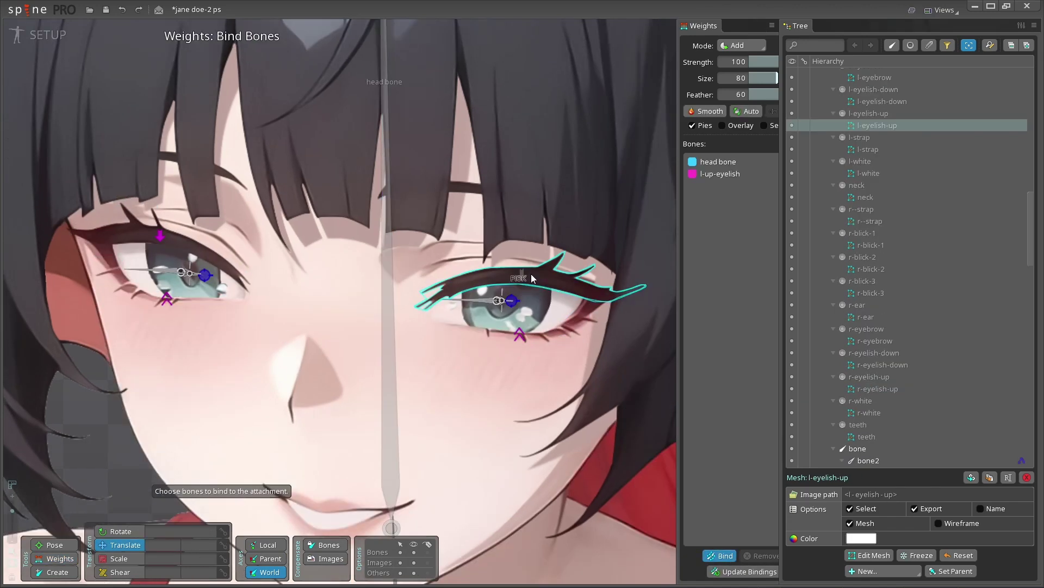
key("Escape")
left_click(267, 283)
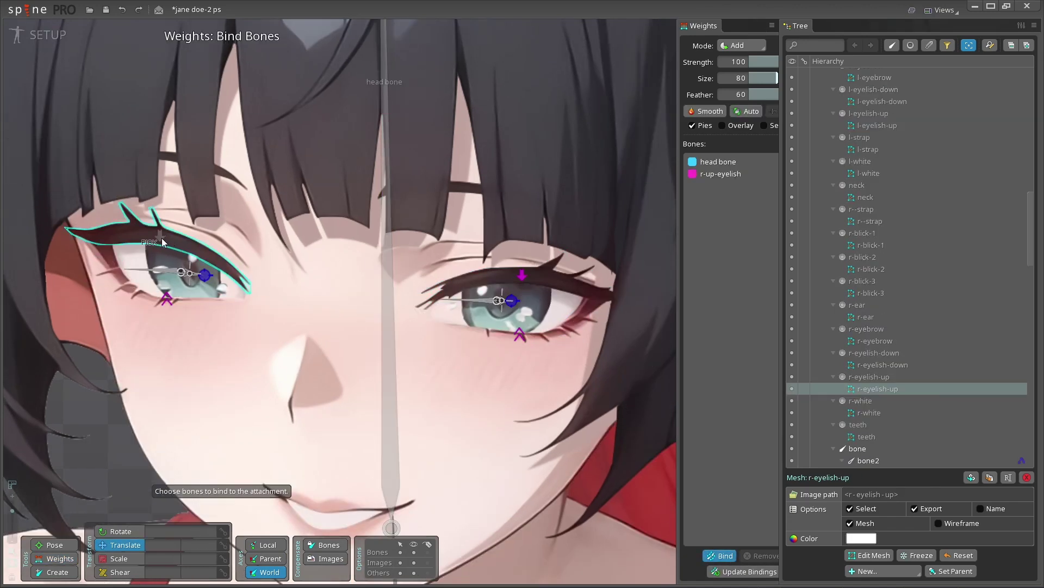
key("Escape")
left_click(538, 363)
key("Escape")
left_click(234, 297)
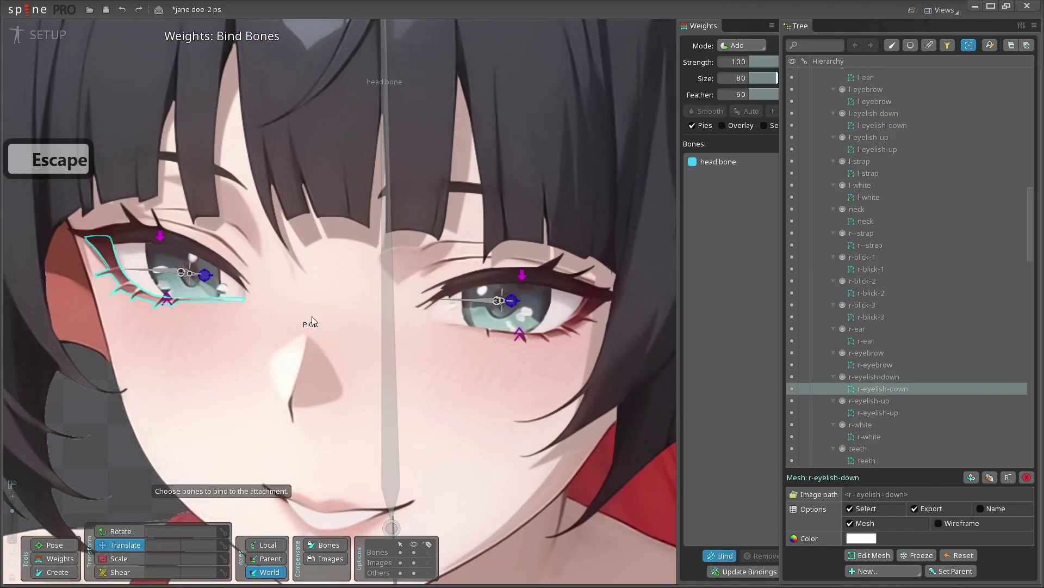
left_click(519, 336)
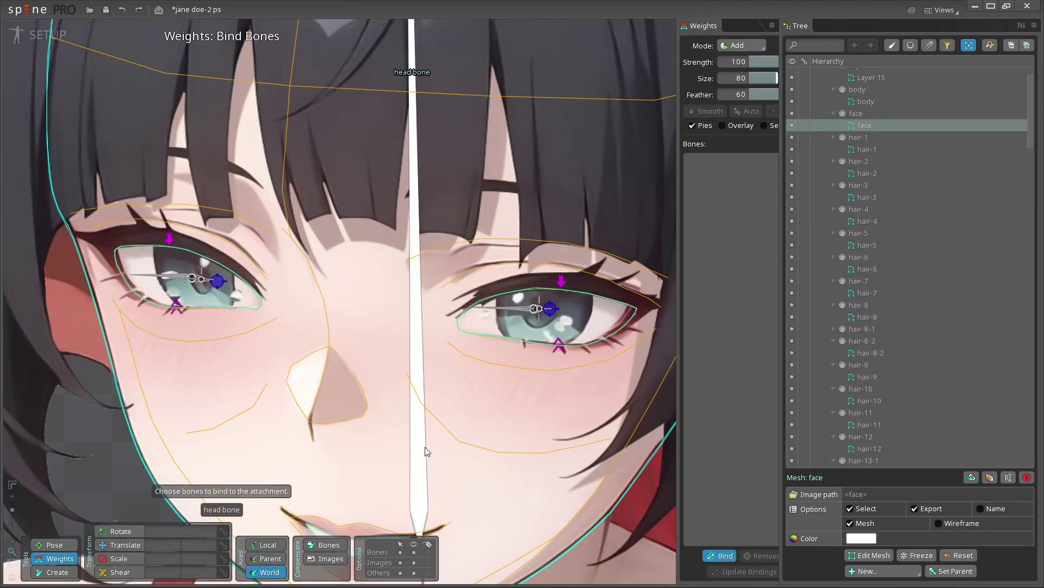
key("Escape")
Step: Bind the face mesh to the four eyelid bones, head bone2 through head bone5
left_click(705, 543)
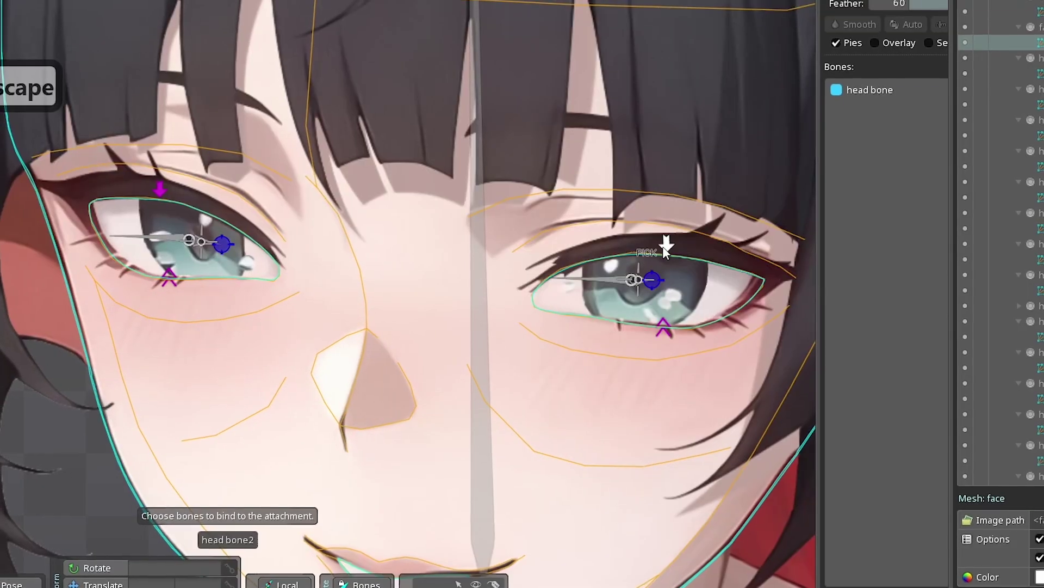
left_click(561, 280)
left_click(559, 344)
left_click(170, 238)
left_click(177, 306)
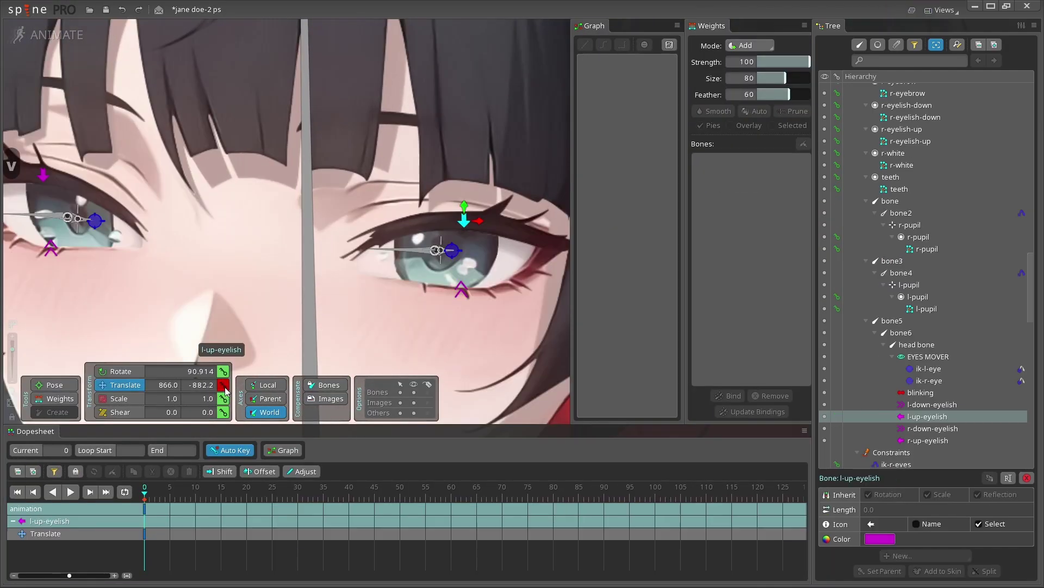
Step: Play back the blink and set its keys to linear interpolation
left_click(71, 492)
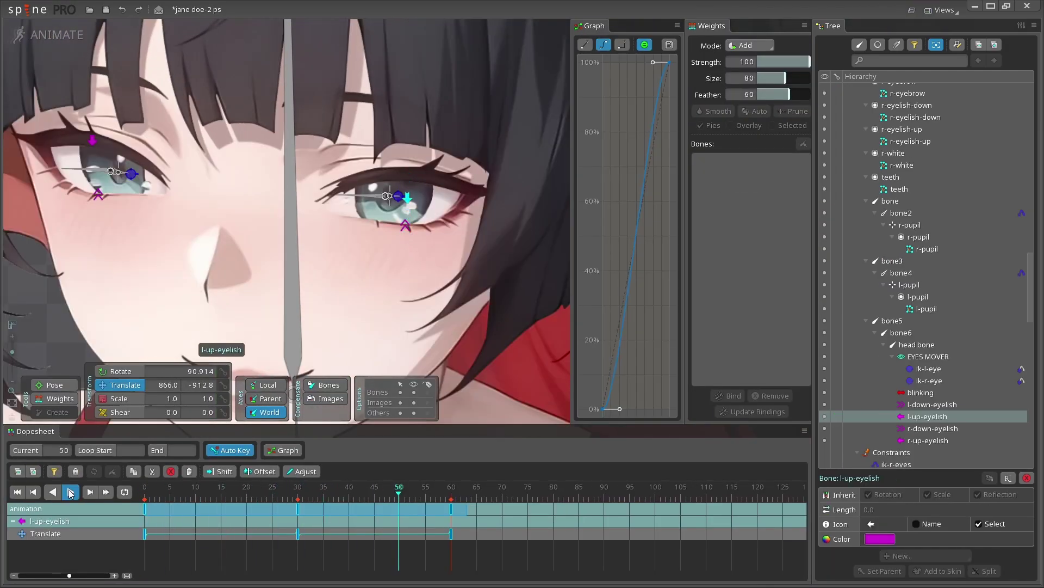
left_click(585, 45)
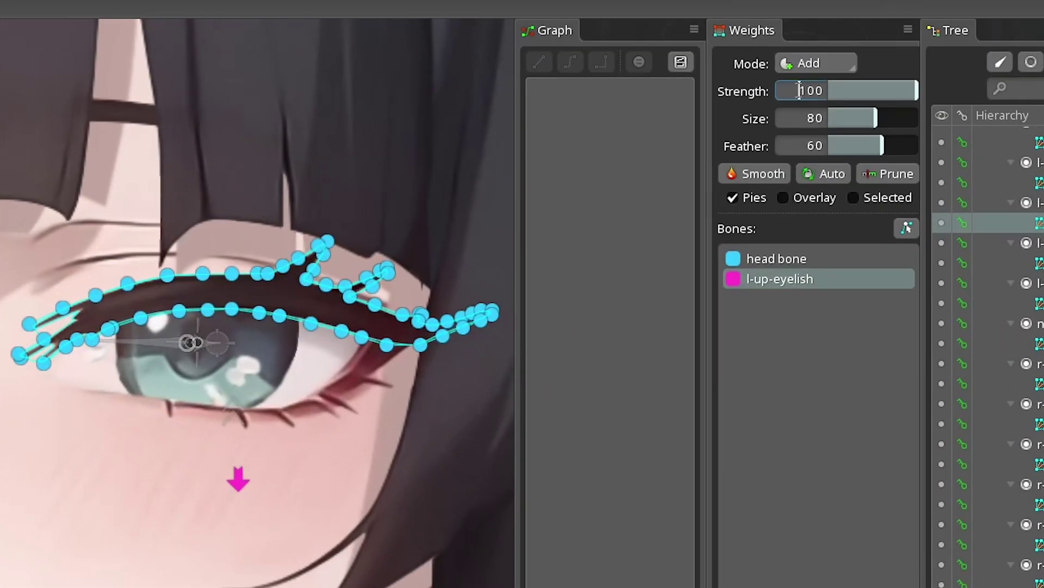
Step: Set brush Strength to 10 and paint l-up-eyelish weight across the upper eyelash
key("BackSpace")
key("Return")
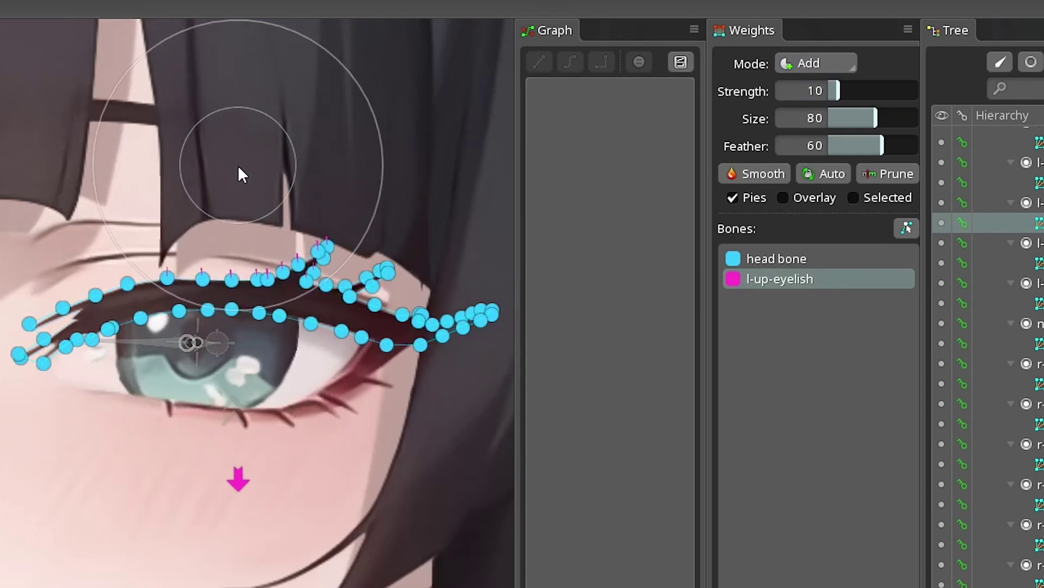
mouse_move(239, 172)
left_mouse_down()
mouse_move(216, 240)
mouse_move(147, 262)
mouse_move(343, 269)
mouse_move(309, 259)
left_mouse_up()
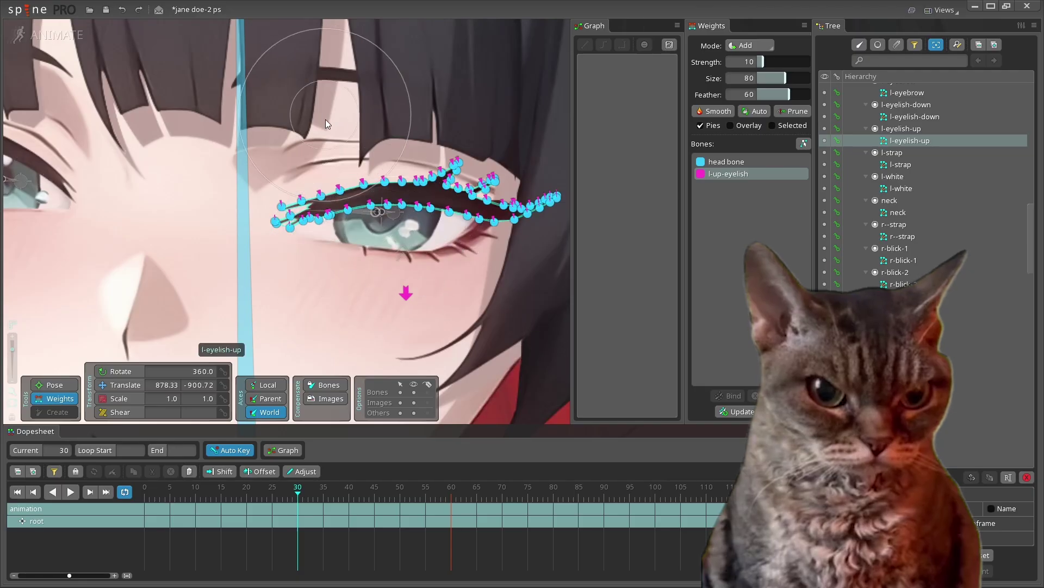
left_click_drag(334, 135, 432, 171)
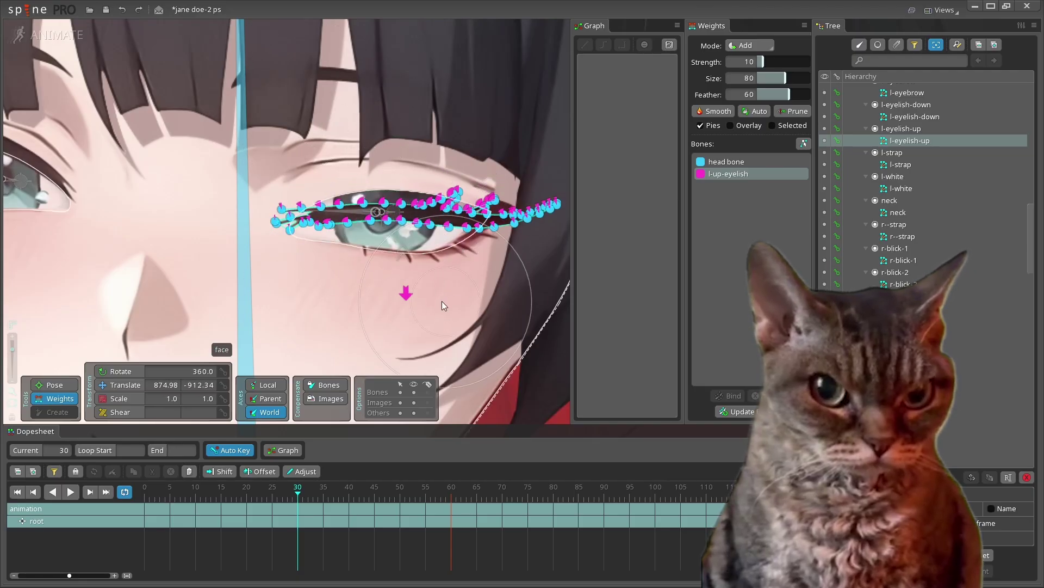
left_click_drag(395, 304, 326, 308)
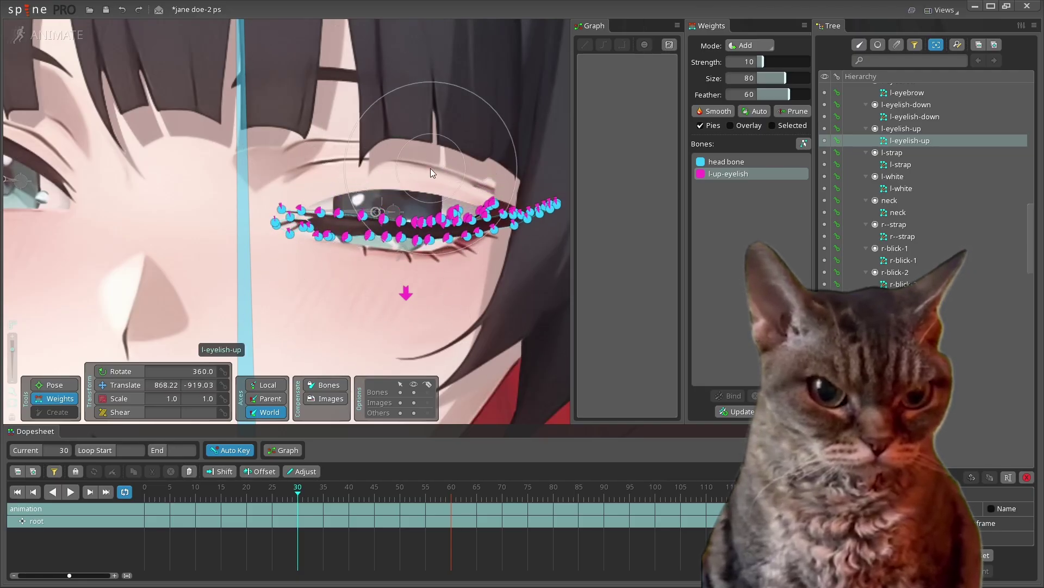
scroll(420, 178, "down", 3)
scroll(347, 233, "up", 2)
key("Escape")
Step: Refine the eyelash weights at the corner vertices and tip, then preview the blink near frame 27
scroll(347, 233, "up", 1)
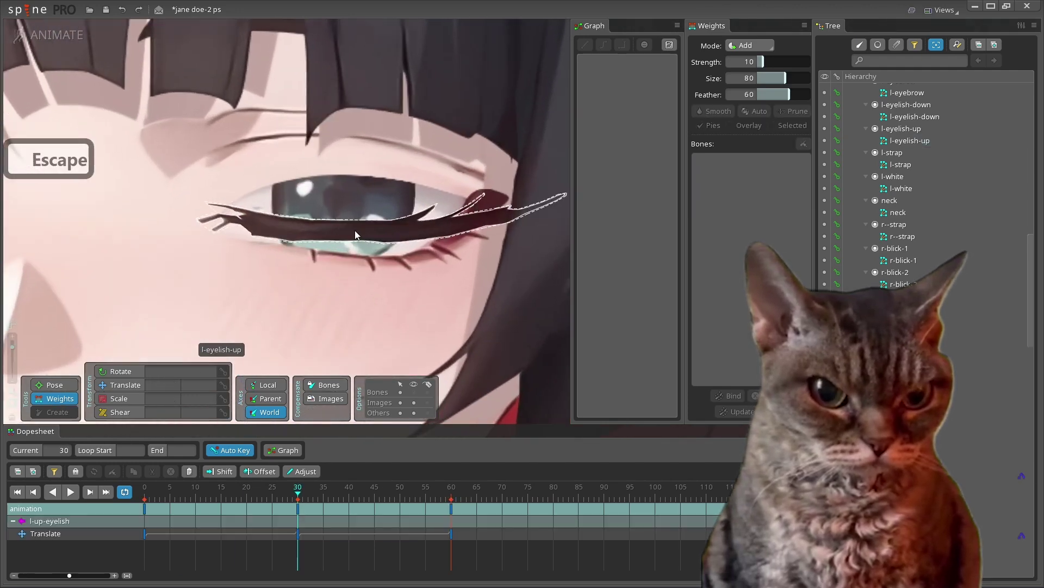
scroll(347, 233, "up", 3)
left_click(363, 240)
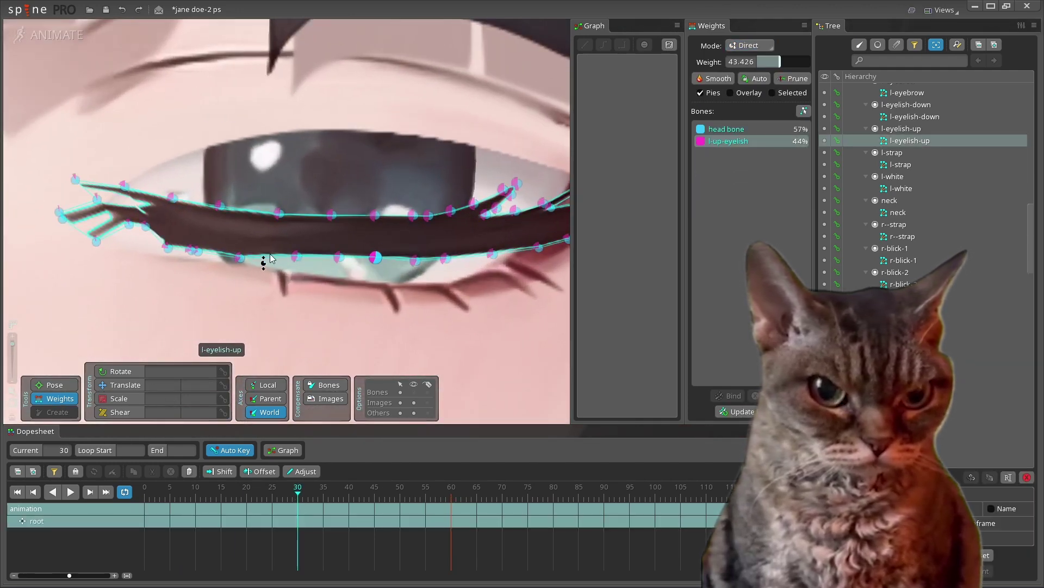
scroll(135, 225, "up", 2)
left_click(129, 224)
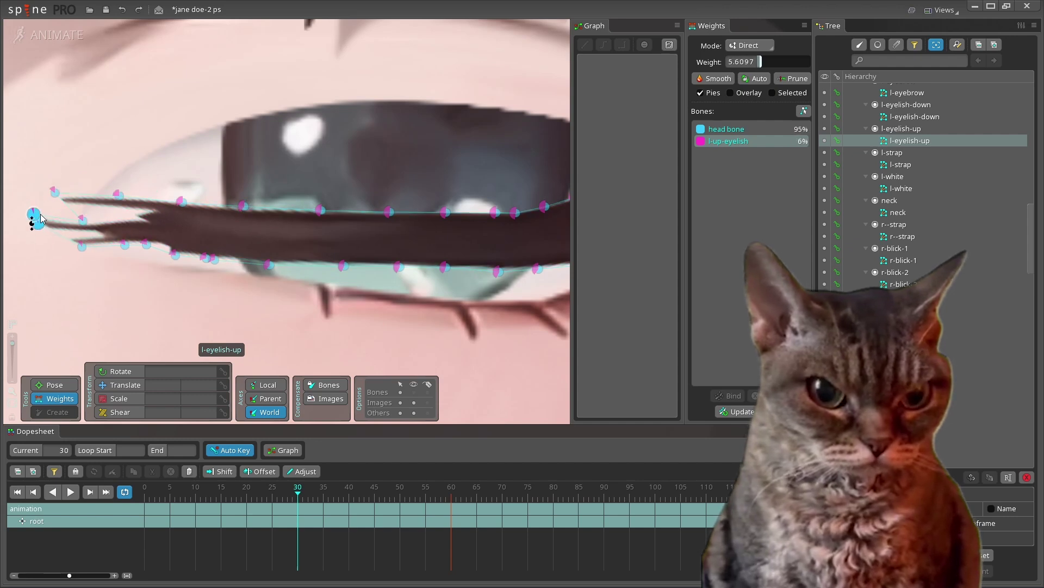
key("1")
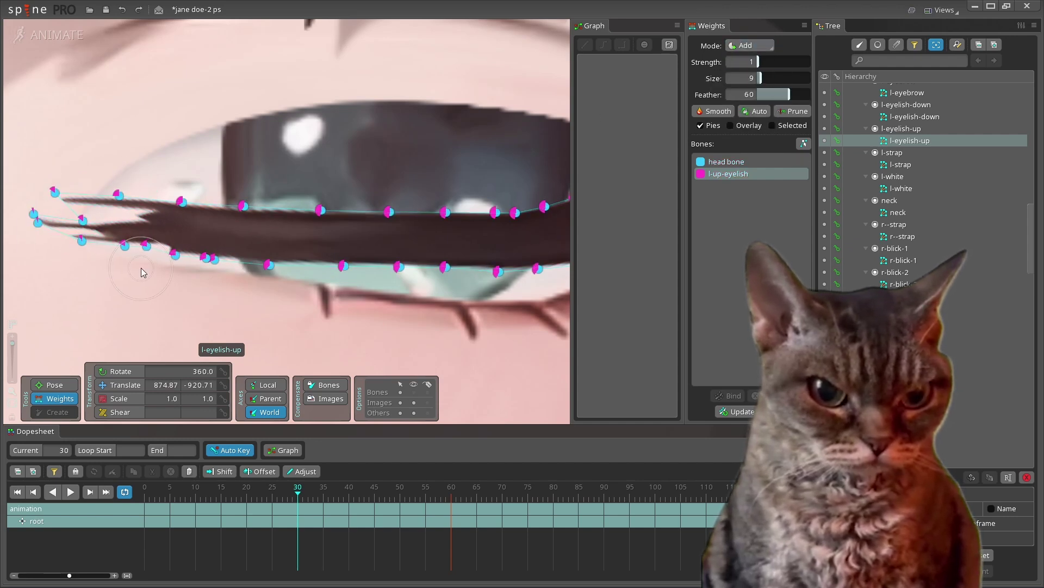
scroll(173, 291, "down", 2)
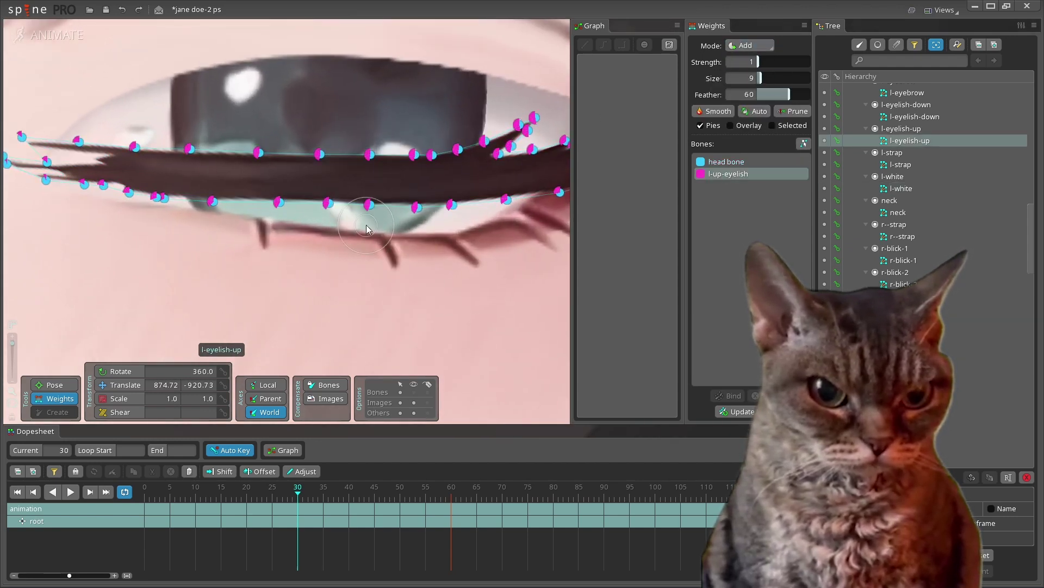
scroll(227, 220, "down", 2)
scroll(542, 159, "up", 1)
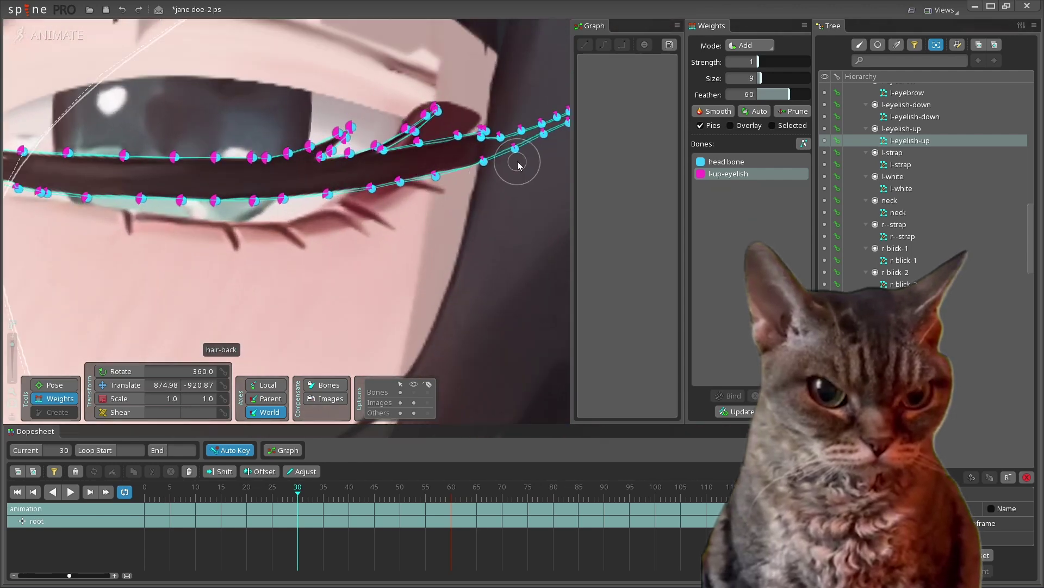
scroll(485, 149, "up", 3)
scroll(486, 150, "down", 4)
key("ctrl+z")
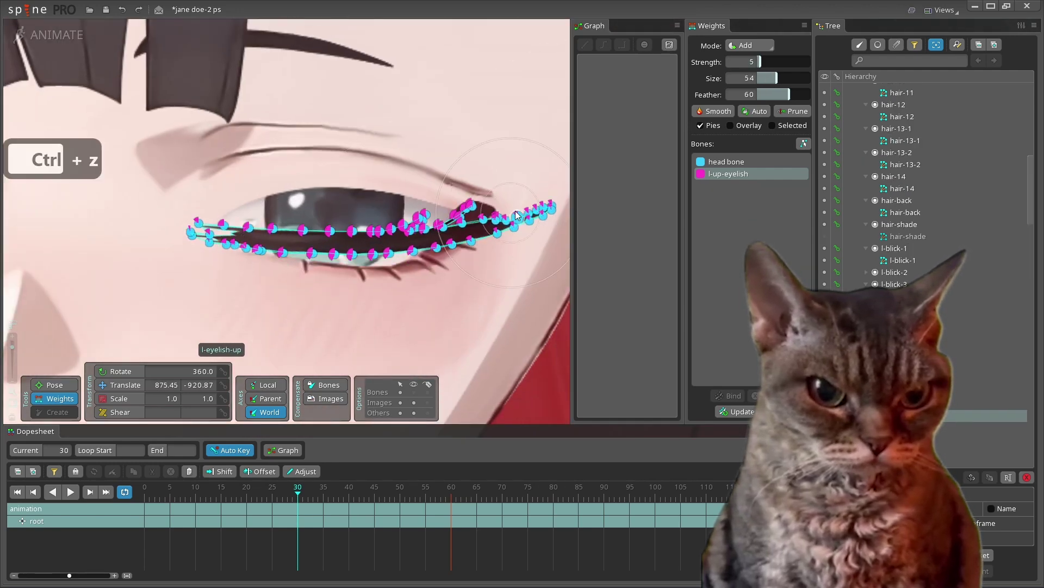
left_click_drag(303, 239, 308, 235)
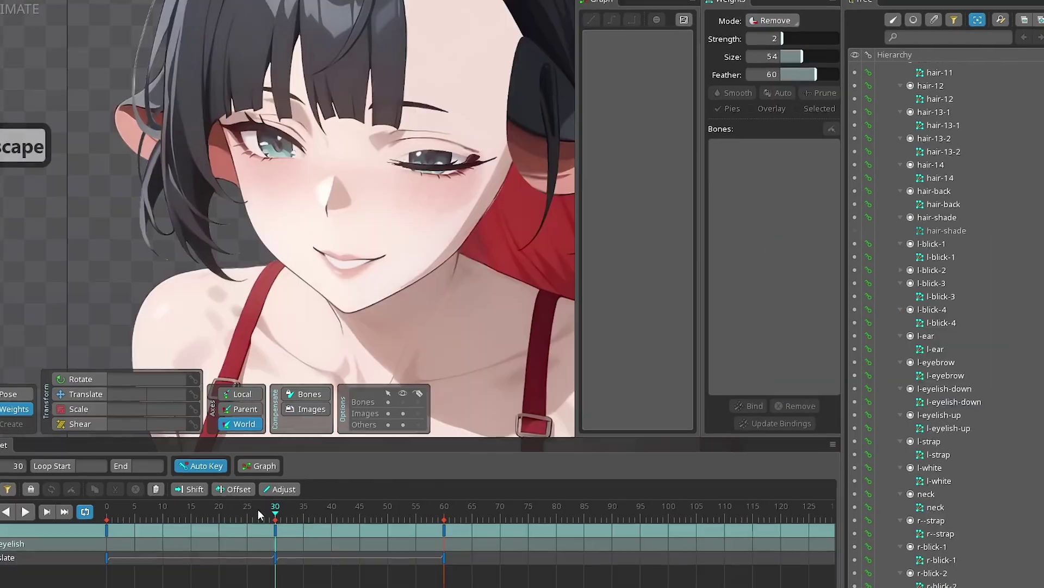
left_click_drag(258, 509, 292, 501)
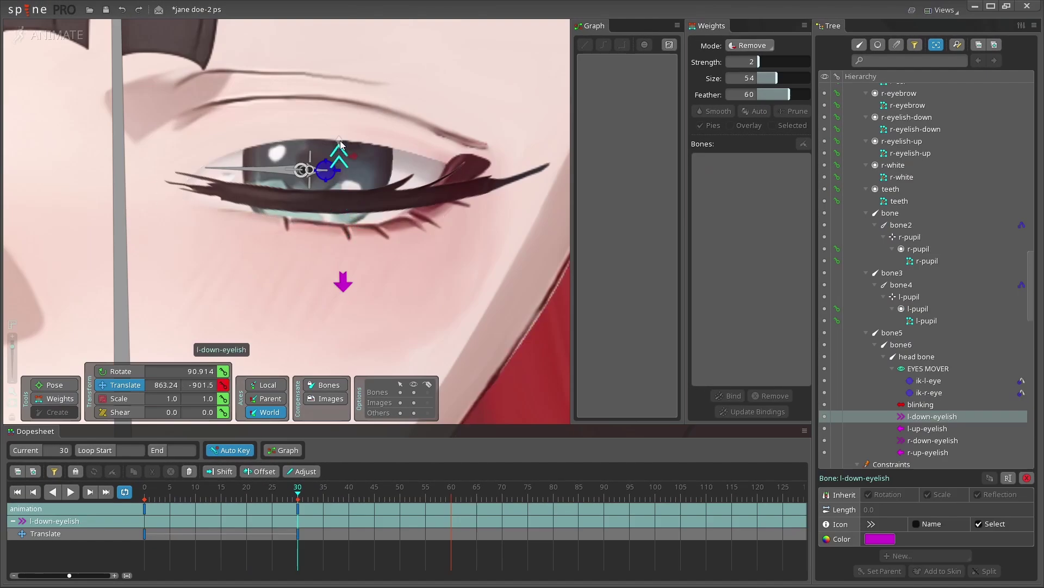
Step: Copy the opening key and paint l-up-eyelish weight on the lower eyelash's top edge
left_click(160, 511, "ctrl")
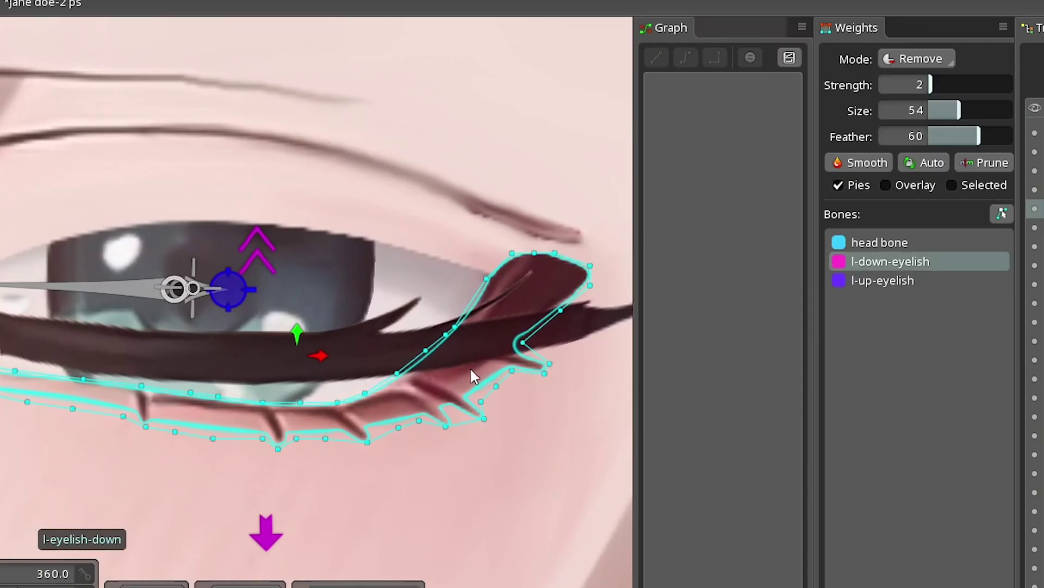
left_click(857, 57)
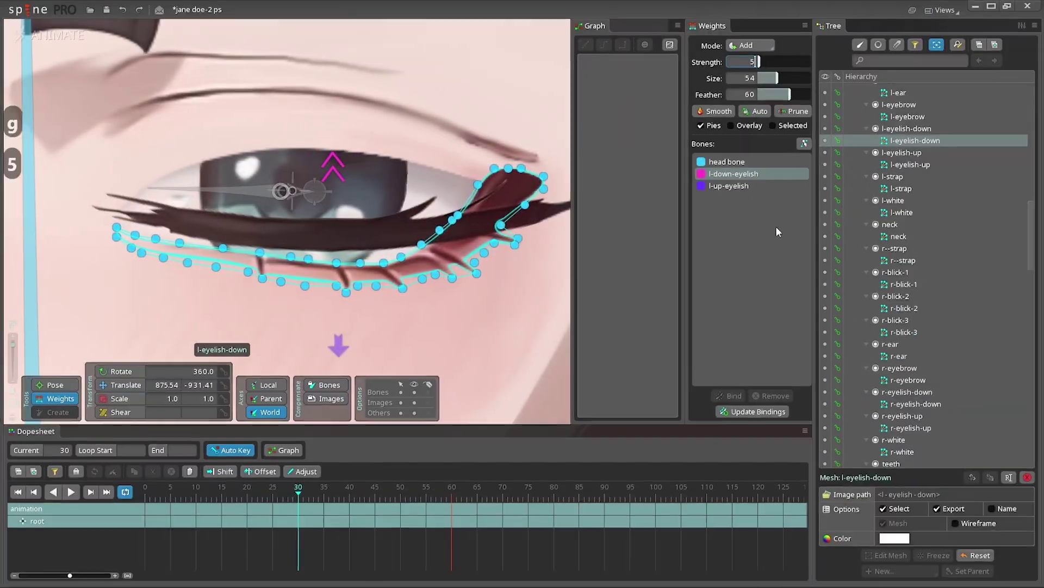
scroll(297, 268, "down", 2)
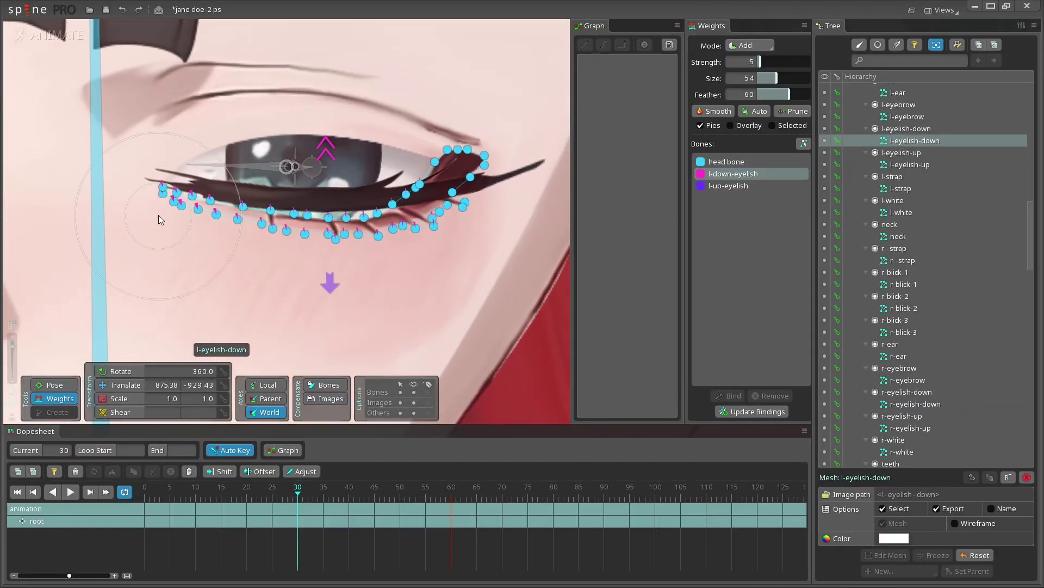
scroll(313, 305, "up", 2)
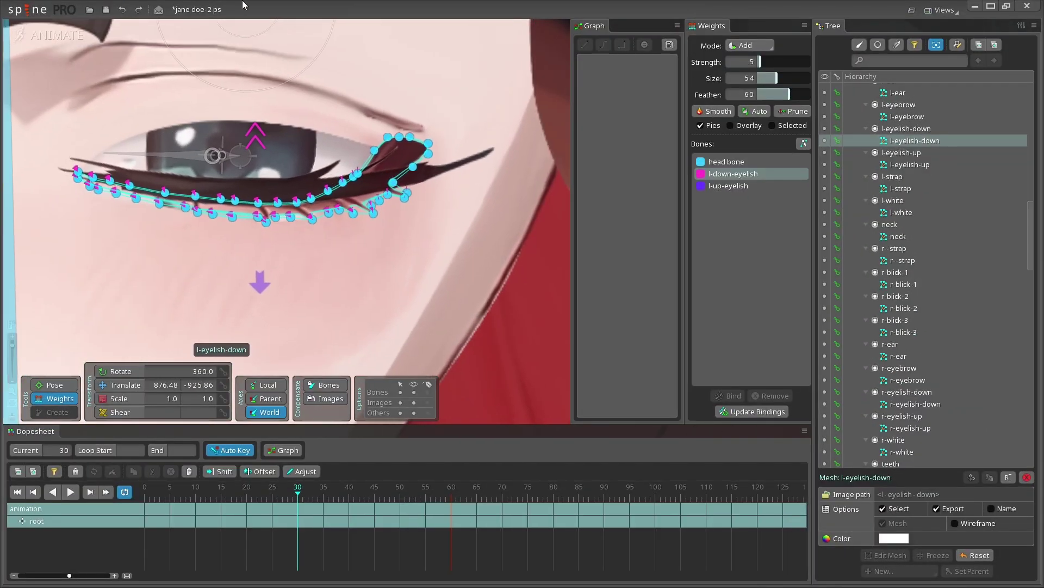
left_click(717, 186)
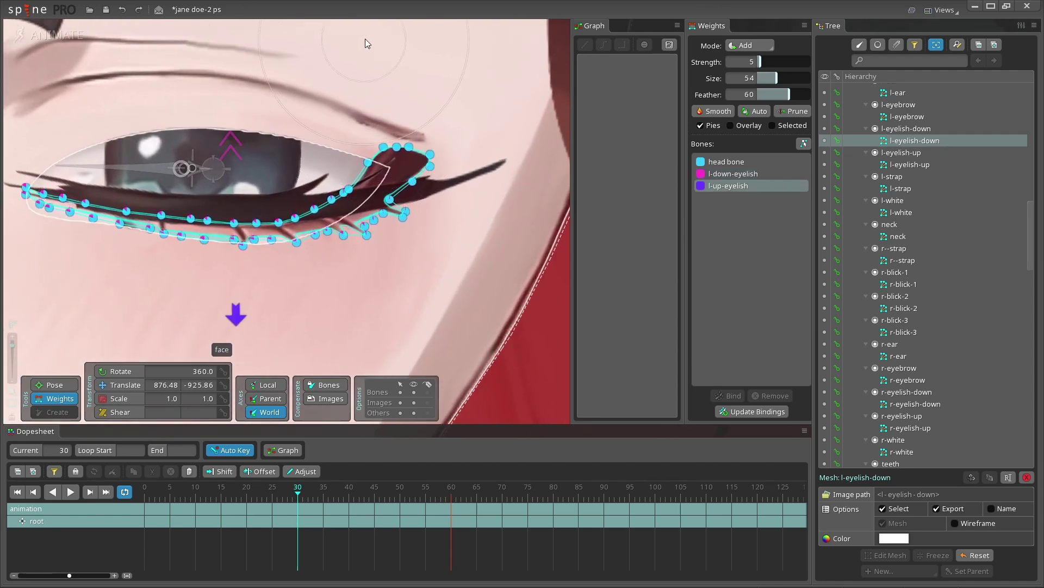
mouse_move(377, 40)
left_mouse_down()
mouse_move(379, 103)
mouse_move(380, 54)
left_mouse_up()
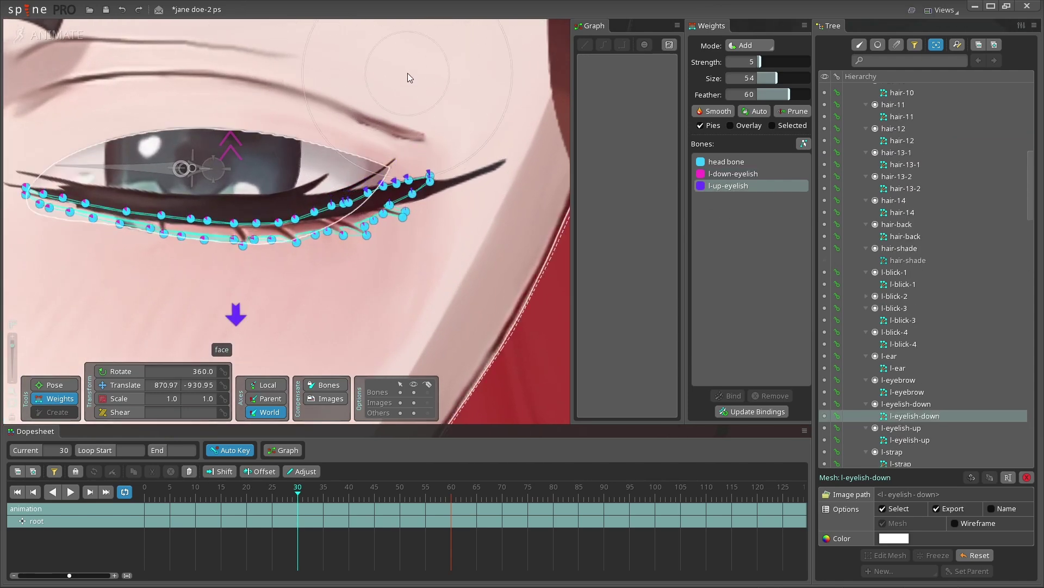
key("Escape")
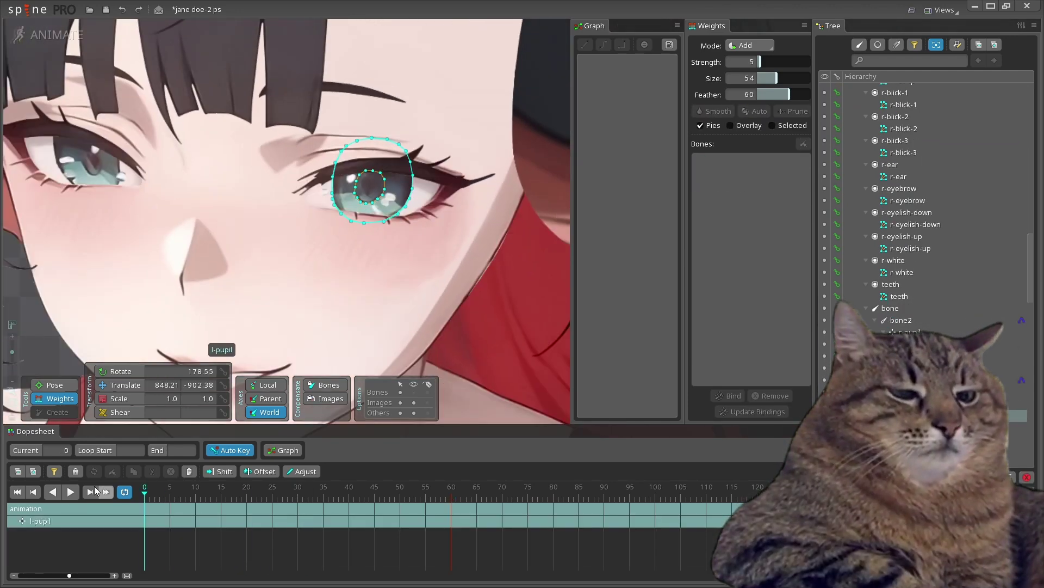
Step: Check the closed eye at frame 30, undo two weight strokes, and switch back to Add painting
left_click(94, 488)
key("Escape")
left_click(380, 212)
scroll(315, 132, "up", 5)
key("ctrl+z")
key("ctrl+z")
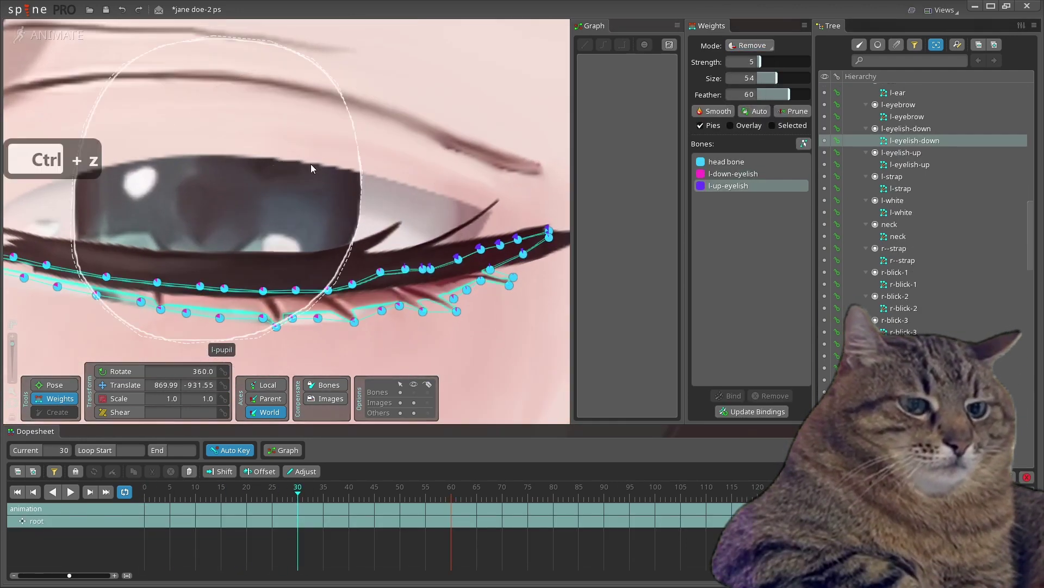
scroll(326, 219, "up", 3)
scroll(326, 219, "down", 3)
key("ctrl+z")
key("ctrl+z")
key("ctrl+z")
left_click(749, 45)
left_click(746, 56)
scroll(314, 200, "up", 5)
scroll(314, 204, "down", 5)
scroll(314, 204, "up", 3)
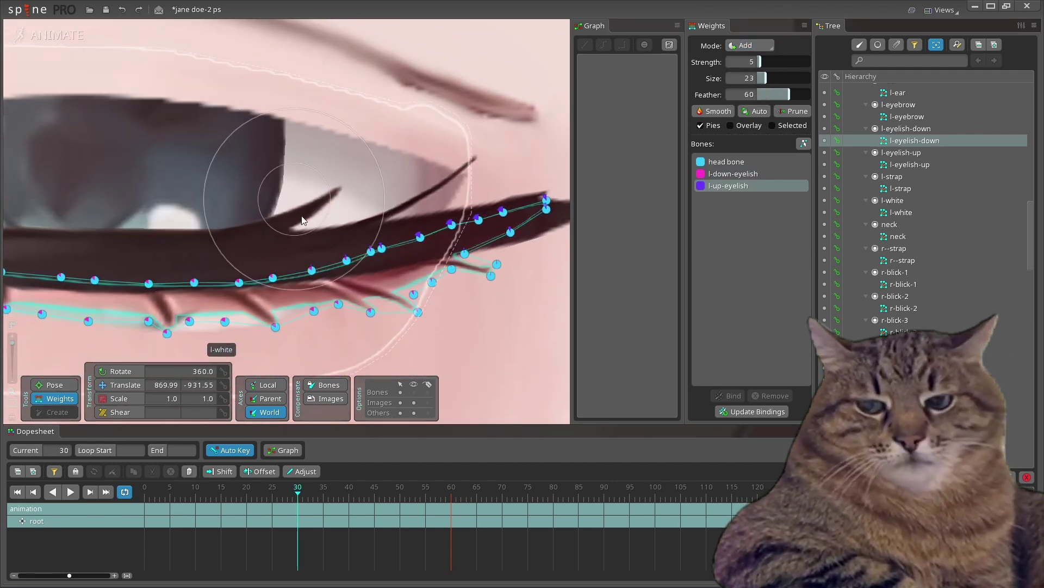
Step: Weight the face mesh's upper eyelid vertices about 40% to l-up-eyelish and scrub to check
scroll(302, 171, "down", 3)
key("Escape")
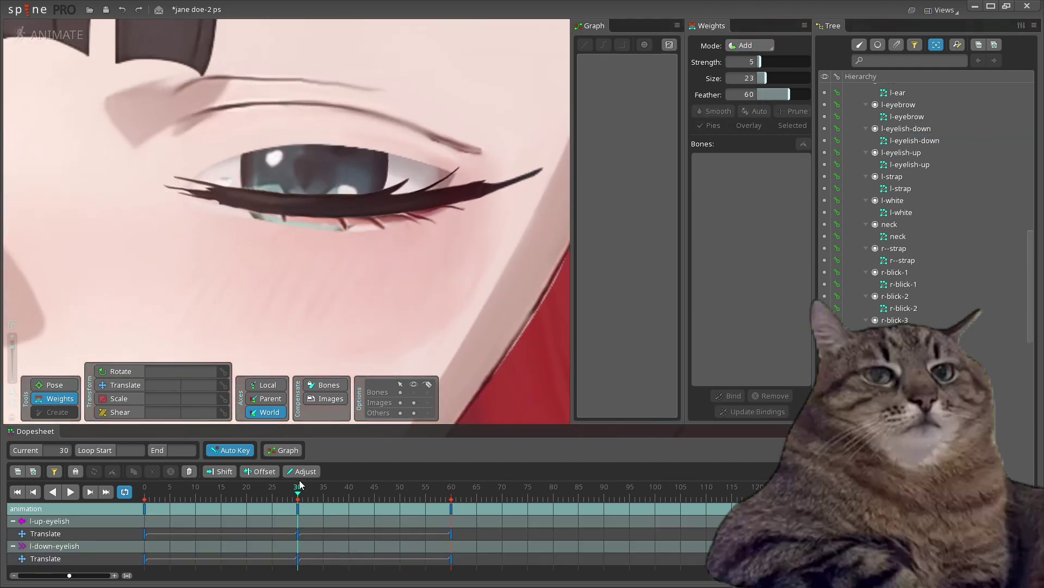
scroll(347, 197, "down", 1)
scroll(248, 36, "up", 2)
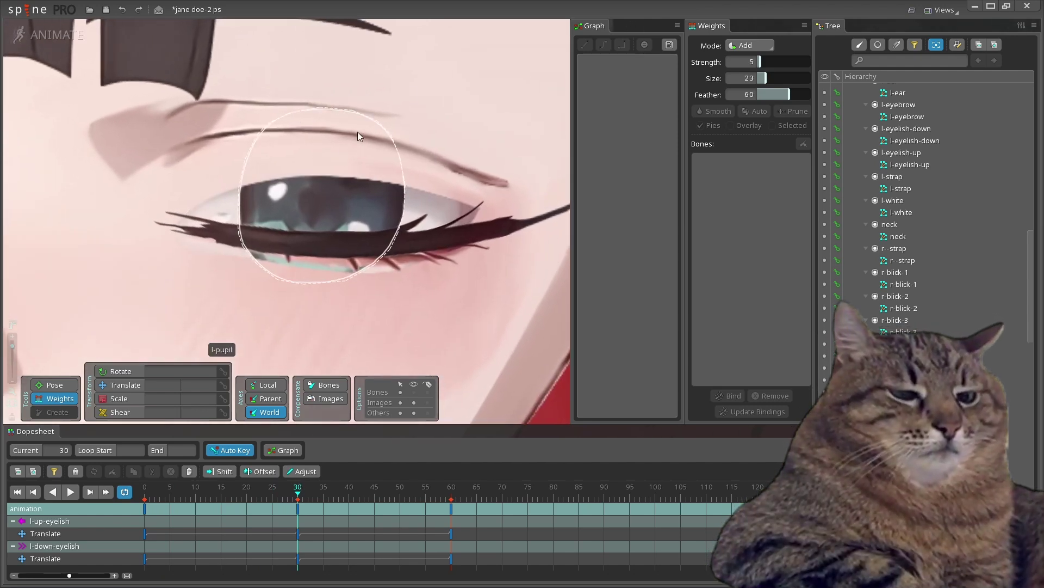
left_click(426, 89)
left_click(716, 178)
left_click_drag(294, 163, 359, 187)
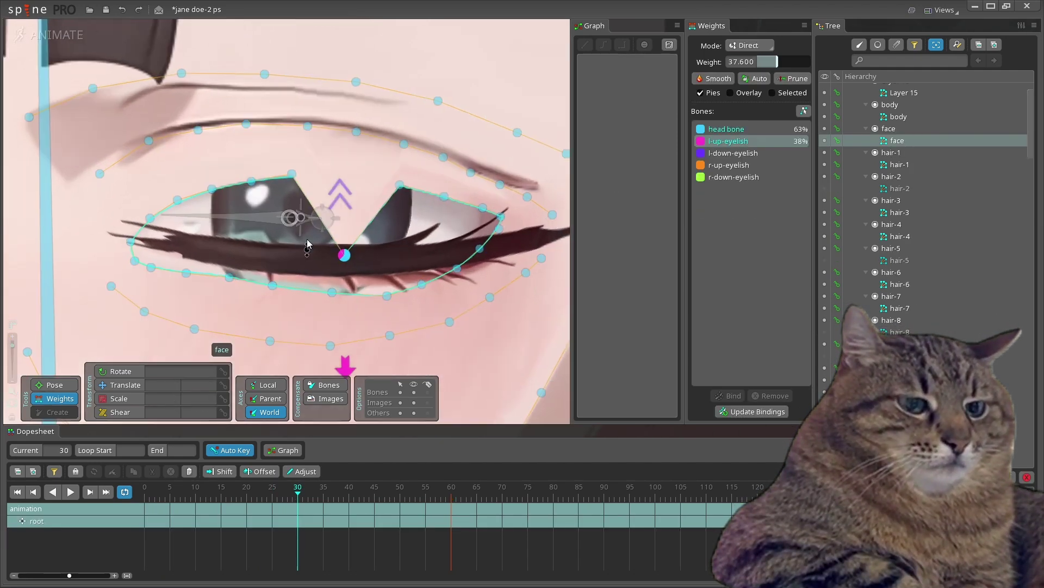
left_click_drag(290, 272, 290, 328)
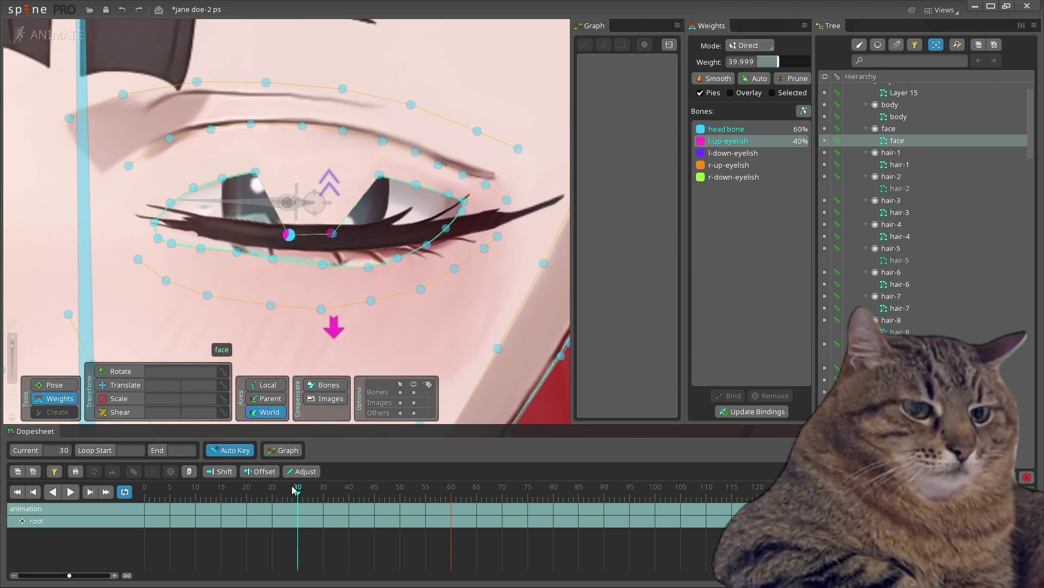
mouse_move(298, 495)
left_mouse_down()
mouse_move(272, 494)
mouse_move(298, 495)
left_mouse_up()
Step: Inspect the lid-edge and corner vertex weights, then scrub to frame 30 to see the closed lid
scroll(256, 182, "up", 3)
left_click(104, 221)
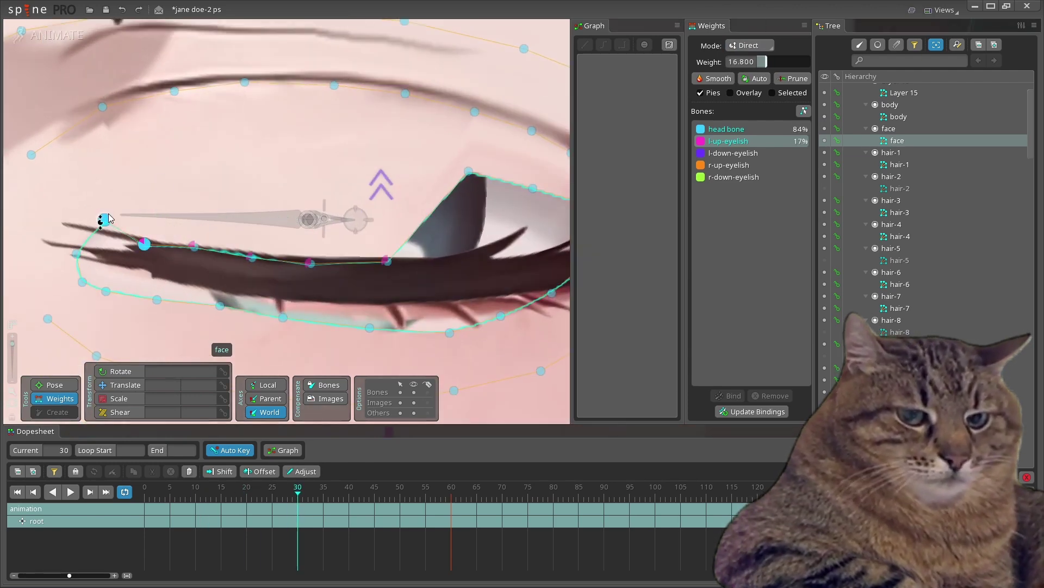
left_click(355, 219)
scroll(165, 129, "up", 4)
scroll(393, 197, "down", 3)
left_click(385, 226)
scroll(491, 188, "down", 1)
left_click(491, 187)
left_click(357, 110)
left_click(441, 247)
scroll(327, 194, "down", 2)
scroll(289, 207, "up", 2)
scroll(289, 206, "up", 2)
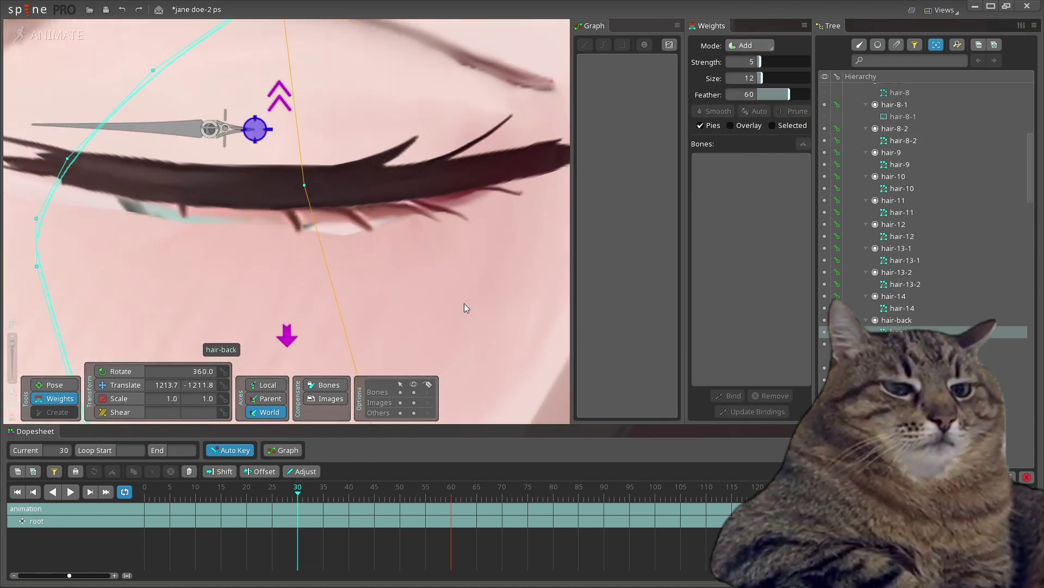
scroll(267, 204, "down", 3)
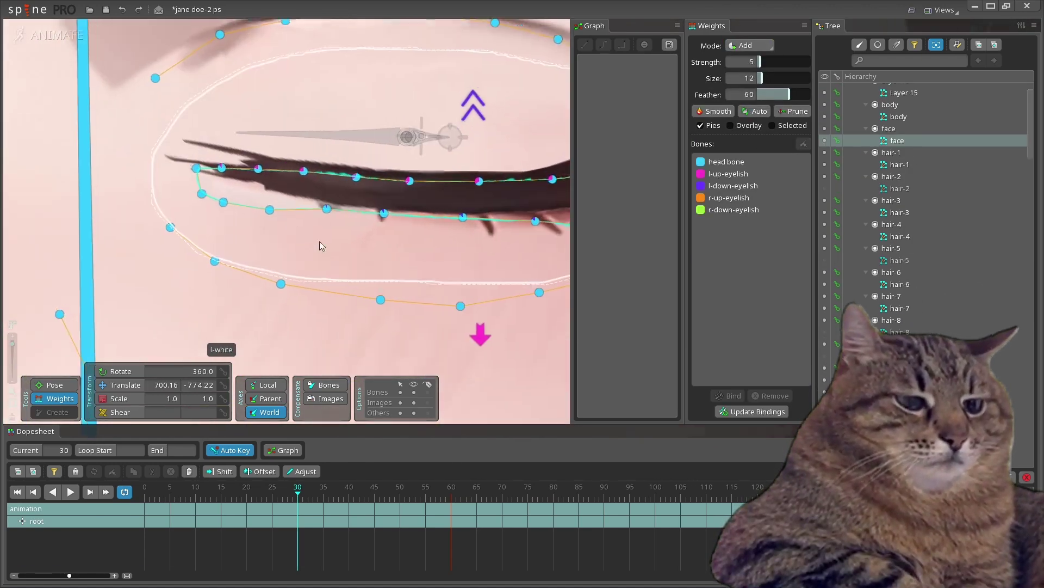
scroll(331, 240, "up", 2)
scroll(112, 159, "down", 1)
scroll(112, 159, "down", 3)
scroll(272, 163, "up", 3)
left_click_drag(261, 503, 296, 504)
Step: Reselect the face mesh, scrub through the blink, and pick l-down-eyelish for painting
left_click(229, 155)
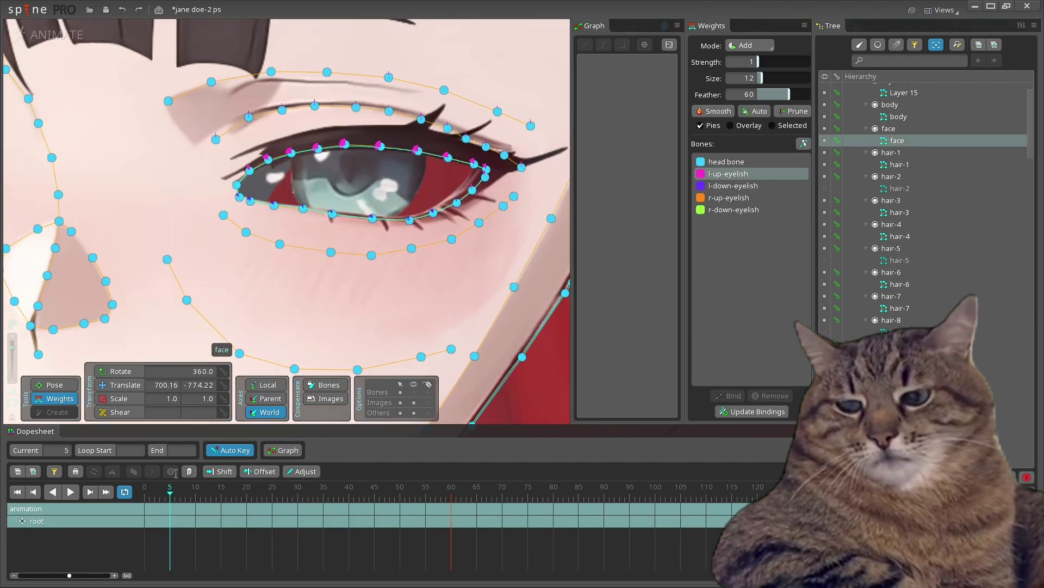
left_click_drag(218, 492, 149, 492)
scroll(437, 194, "up", 1)
left_click(733, 185)
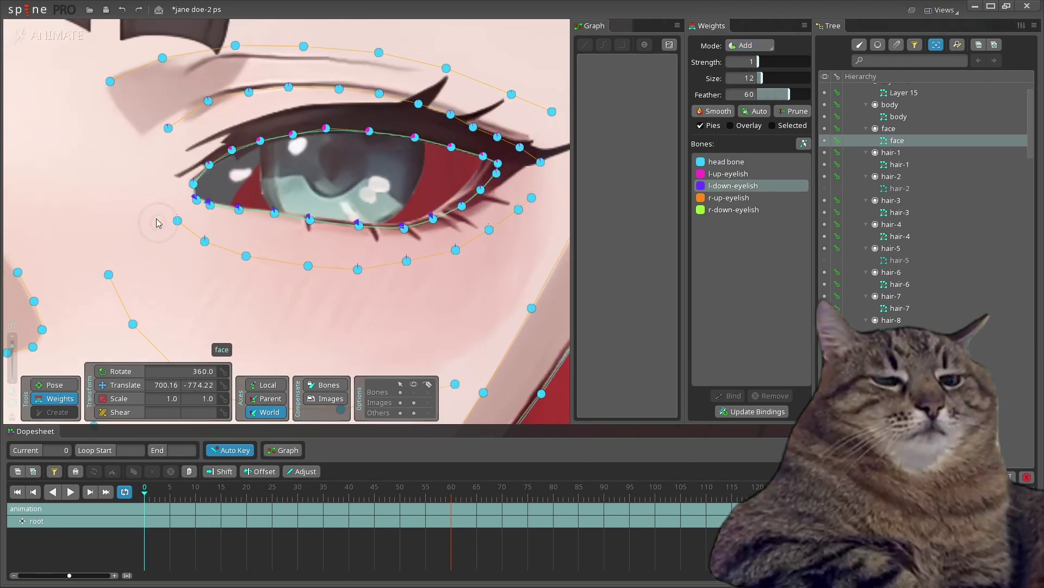
key("Escape")
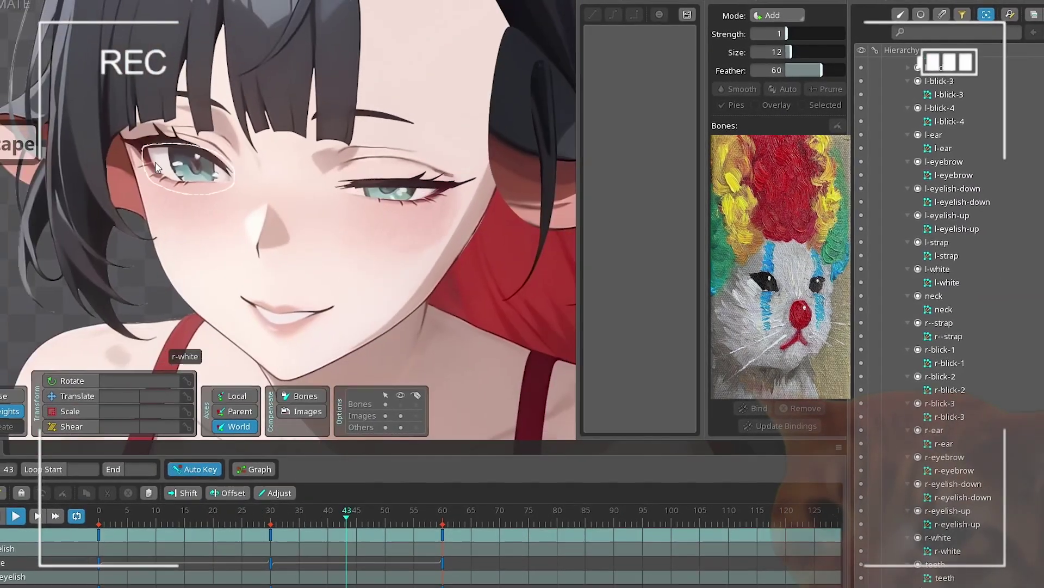
Step: Scroll down the panel to view the l-up-eyelish to ik-l-eye constraint settings
scroll(53, 251, "down", 5)
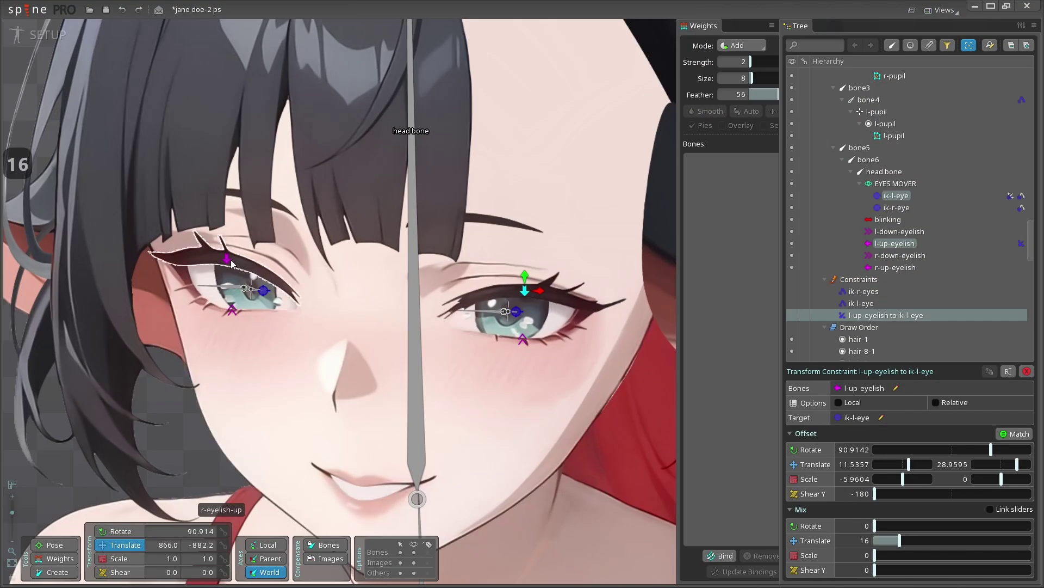
Step: Constrain r-up-eyelish to ik-r-eye as 'r-up-eyelish to ik-r-eye' with 16 translate mix
left_click(227, 258)
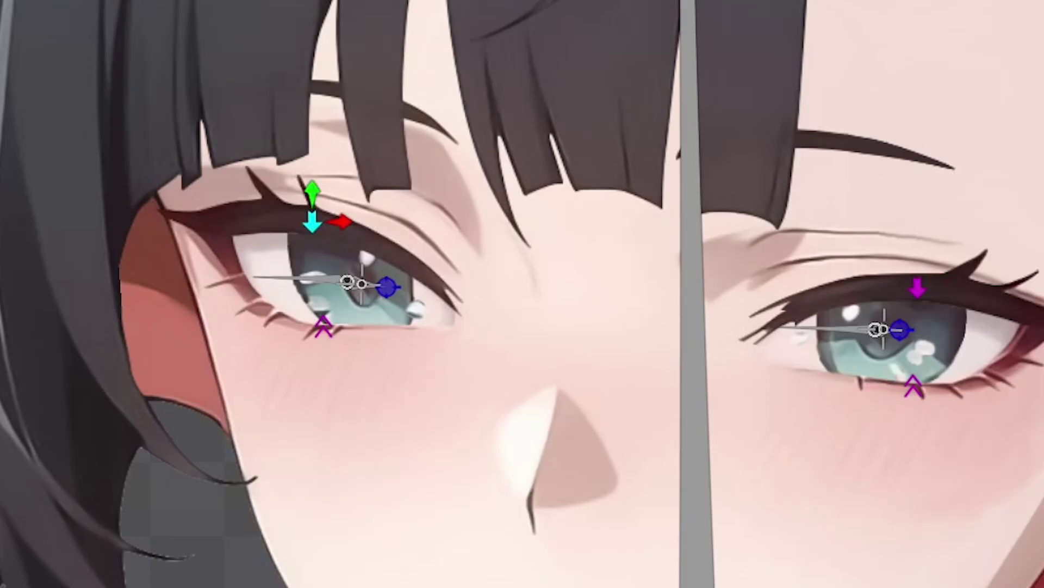
left_click(772, 532)
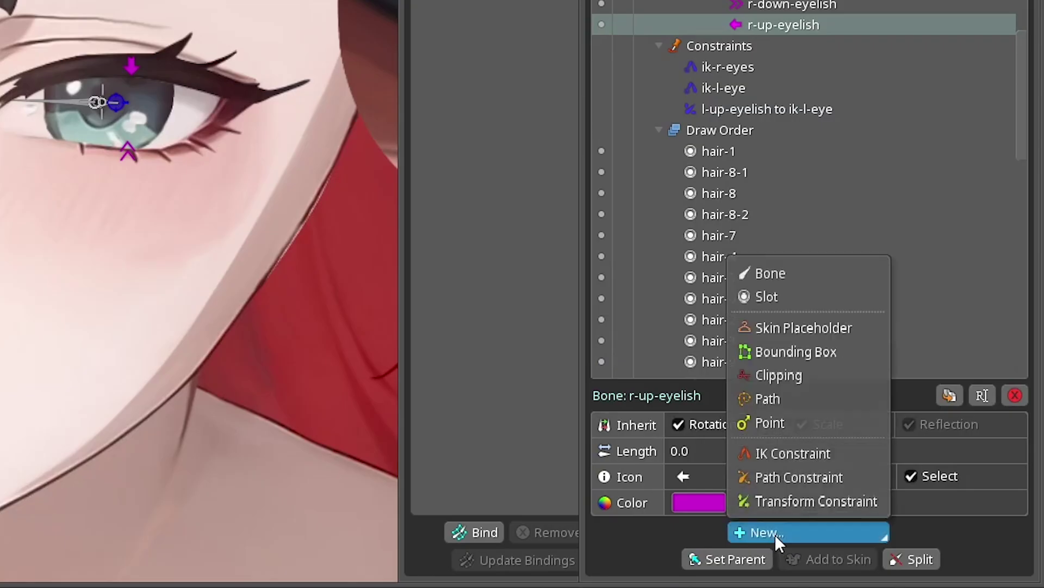
left_click(768, 503)
left_click(773, 559)
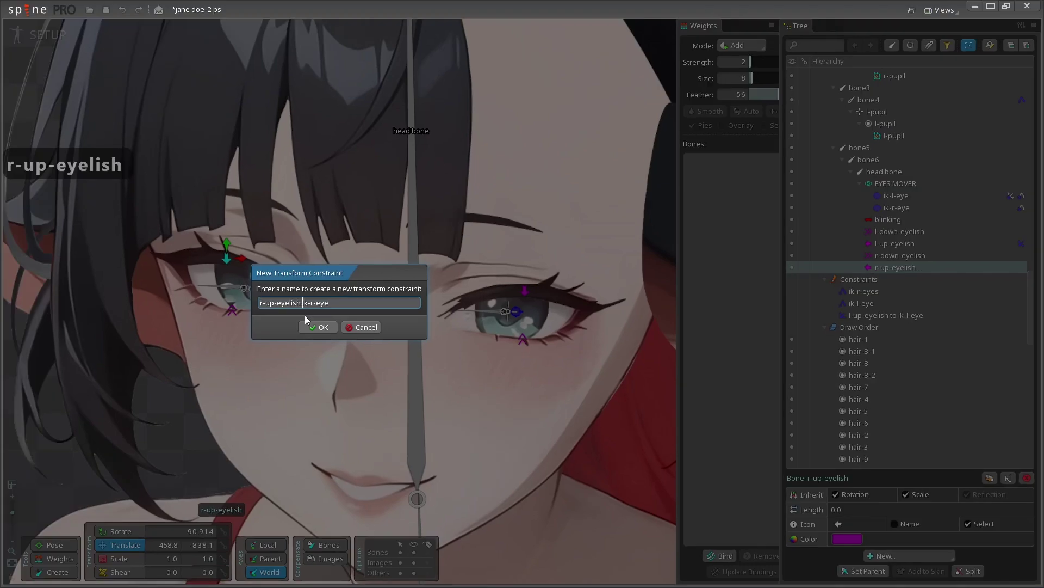
type("to ik-r-eye")
key("Return")
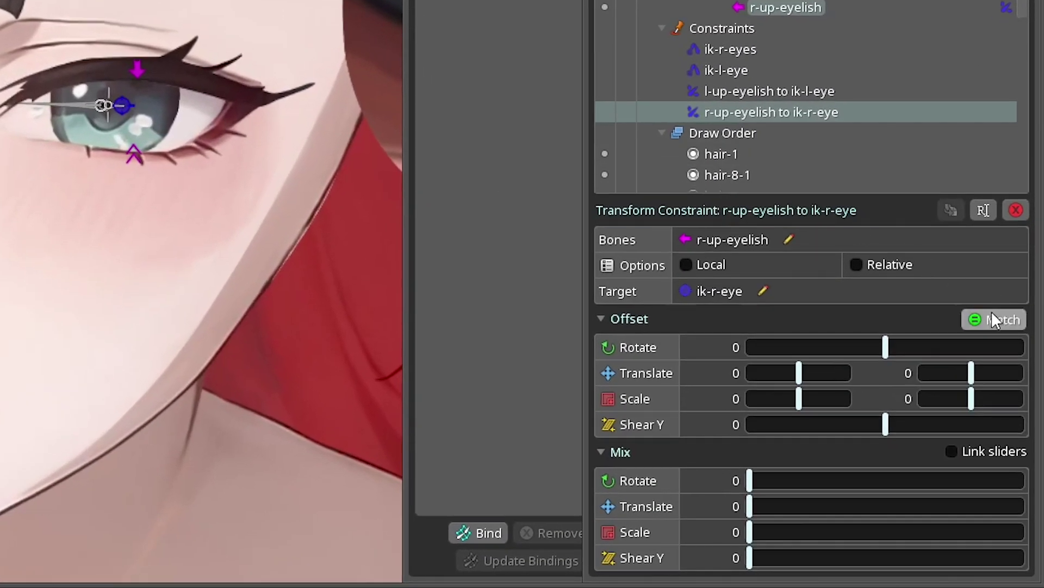
type("16")
key("Return")
Step: Drag EYES MOVER to test the eyelash follow, then select another eye highlight mesh
scroll(201, 294, "down", 3)
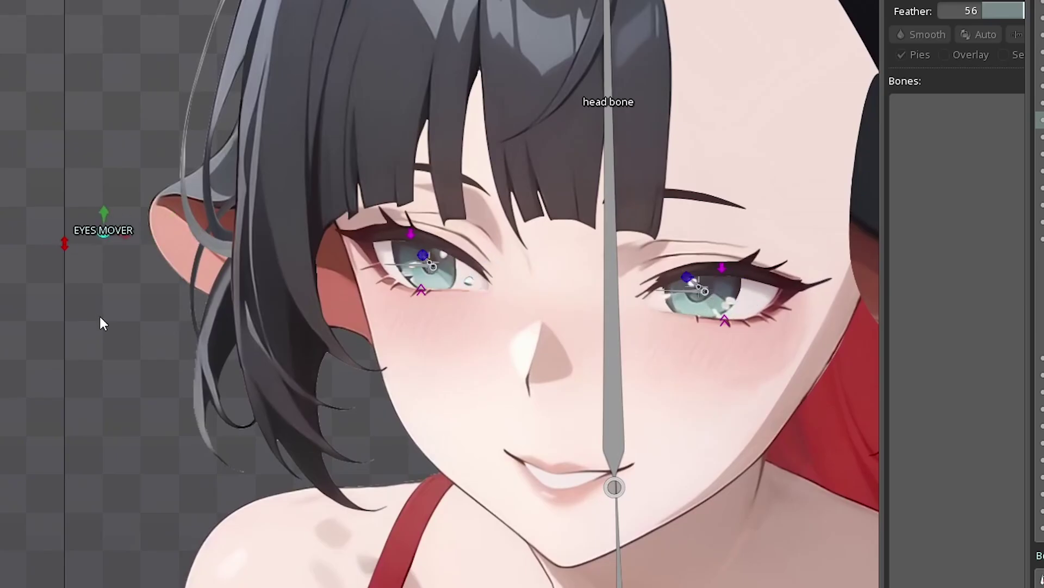
mouse_move(100, 317)
left_mouse_down()
mouse_move(184, 332)
mouse_move(190, 317)
mouse_move(220, 327)
mouse_move(220, 306)
mouse_move(113, 311)
left_mouse_up()
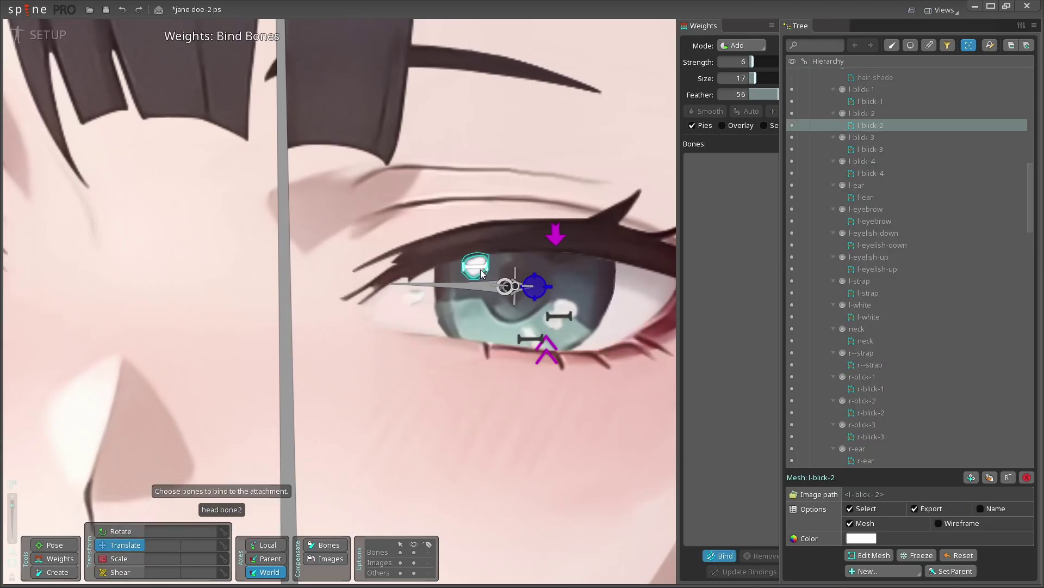
key("Escape")
key("Escape")
left_click(530, 332)
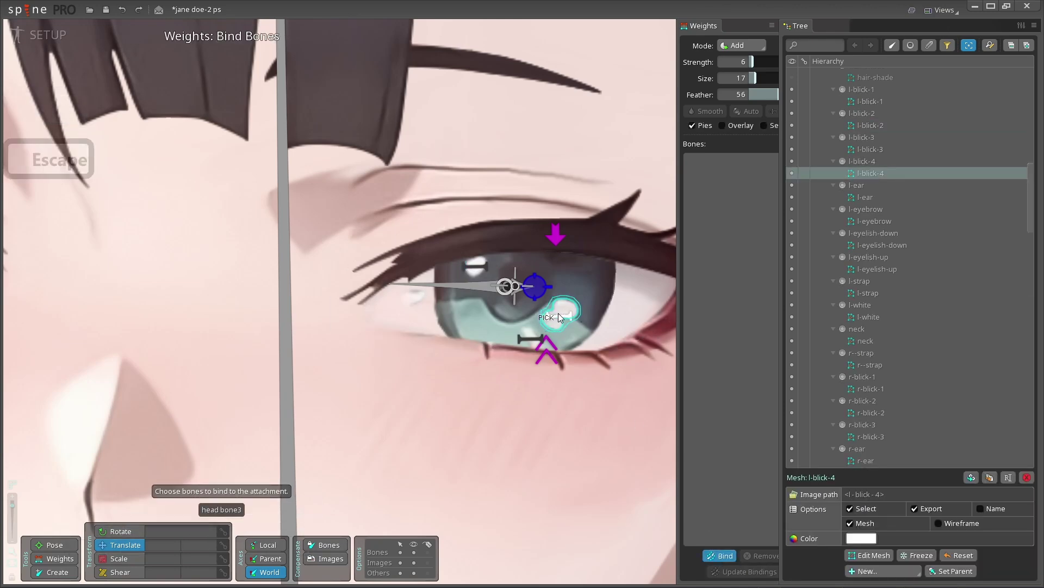
key("Escape")
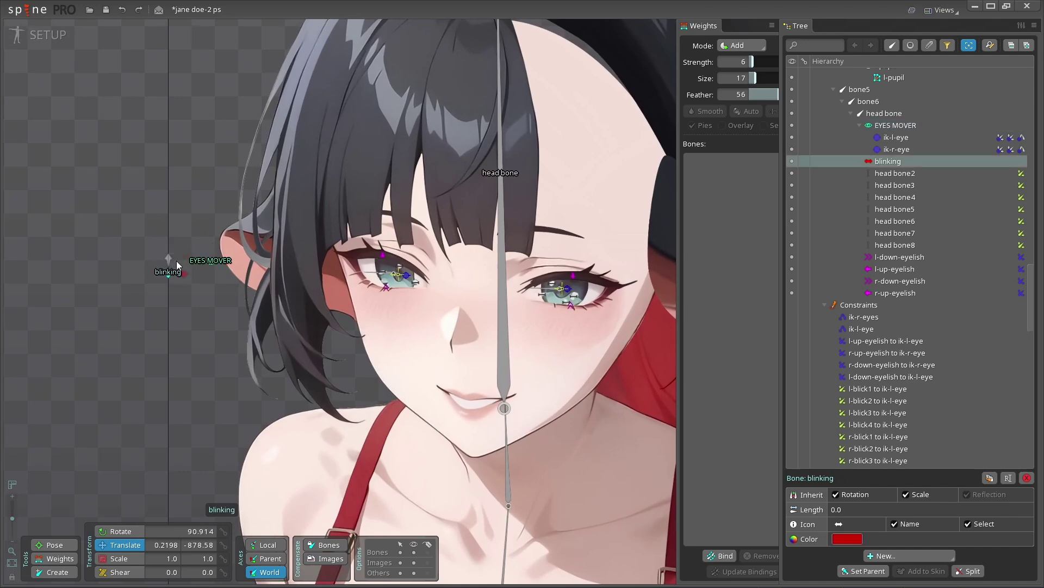
Step: Undo the last change and select the blinking bone plus both upper eyelash bones
key("ctrl+z")
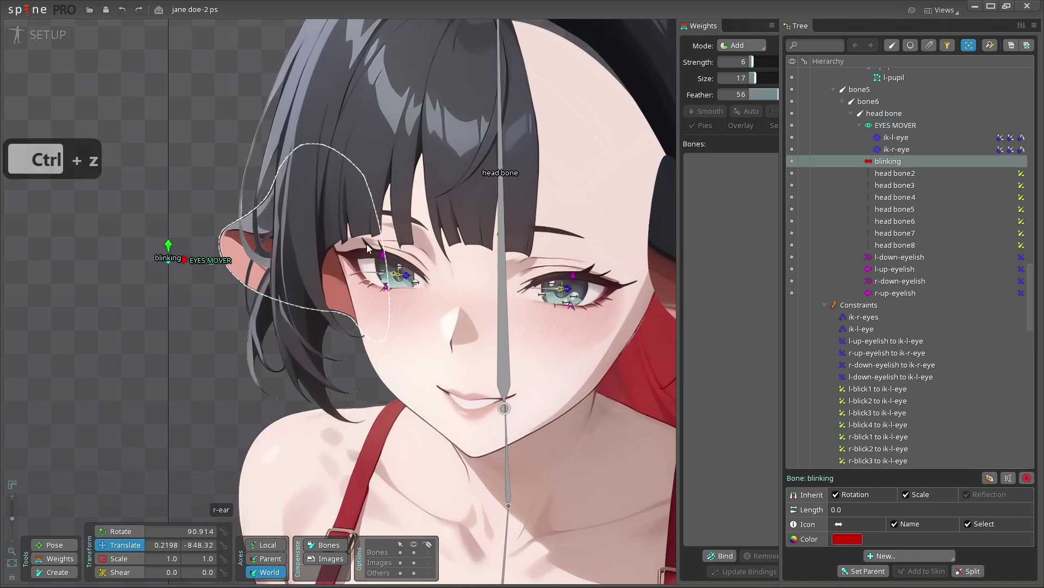
left_click(39, 38)
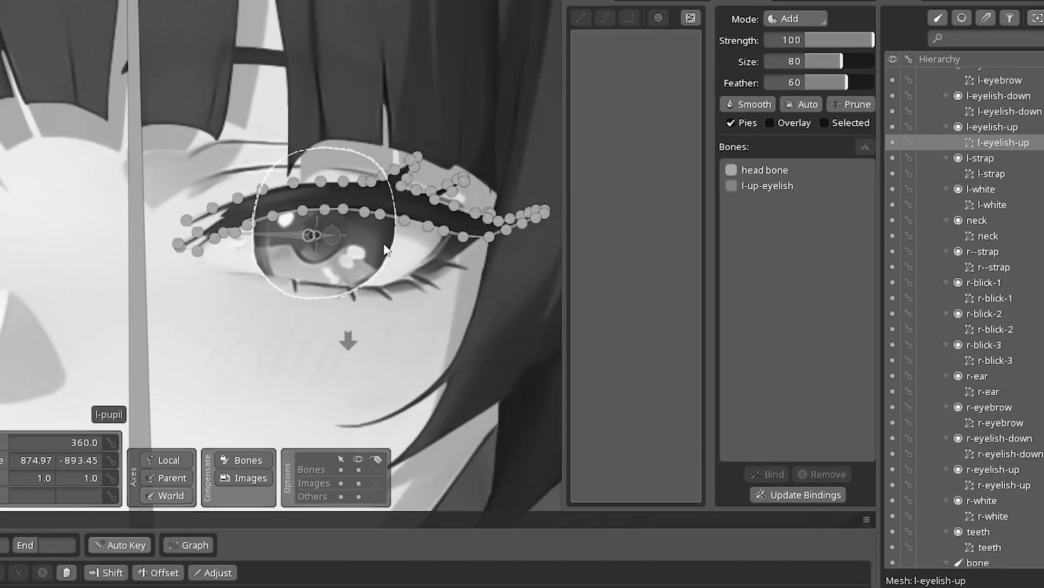
left_click(766, 185)
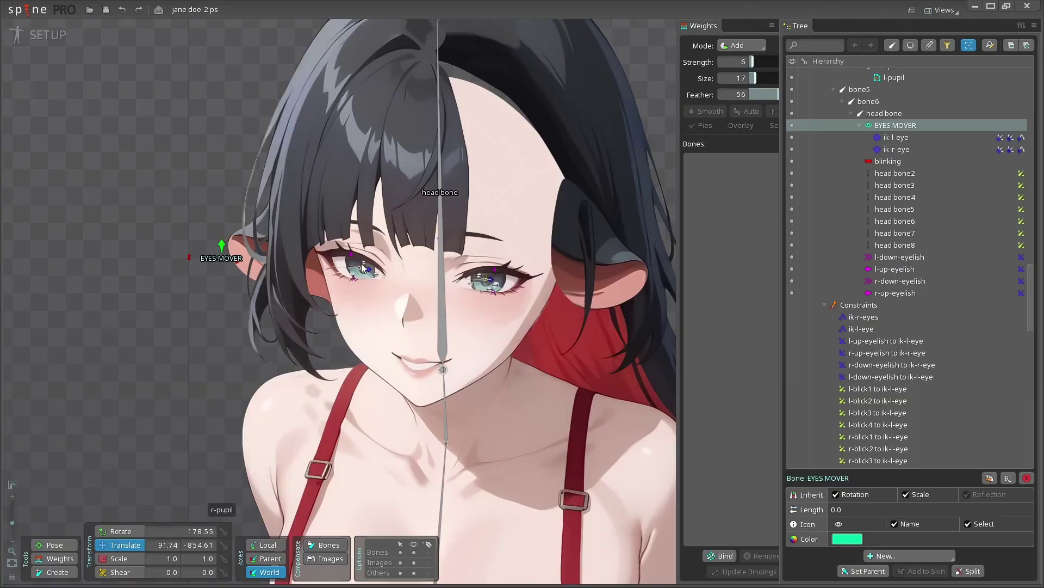
scroll(259, 252, "up", 2)
left_click(168, 253)
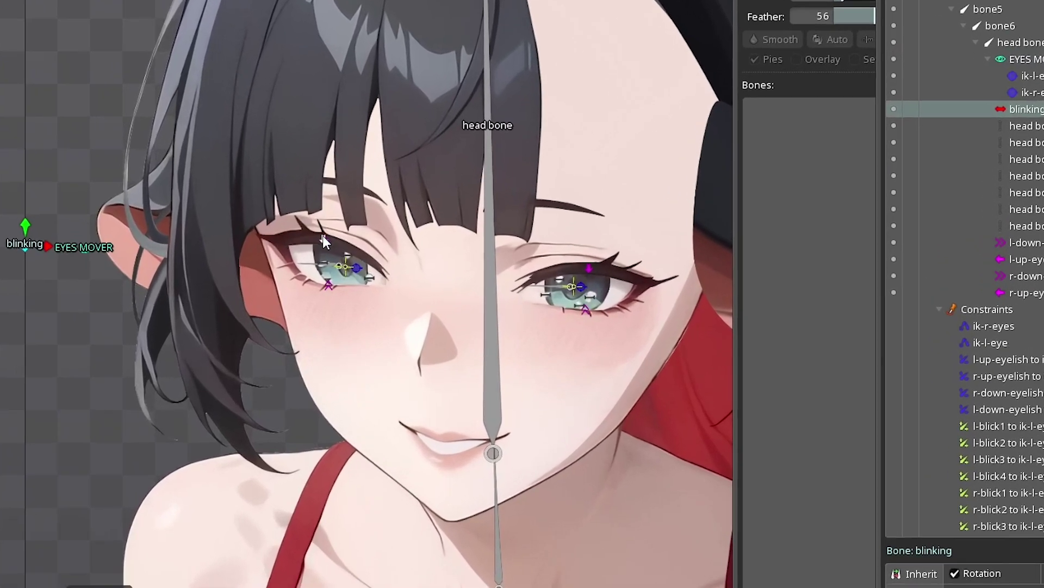
left_click(383, 255)
left_click(572, 275, "ctrl")
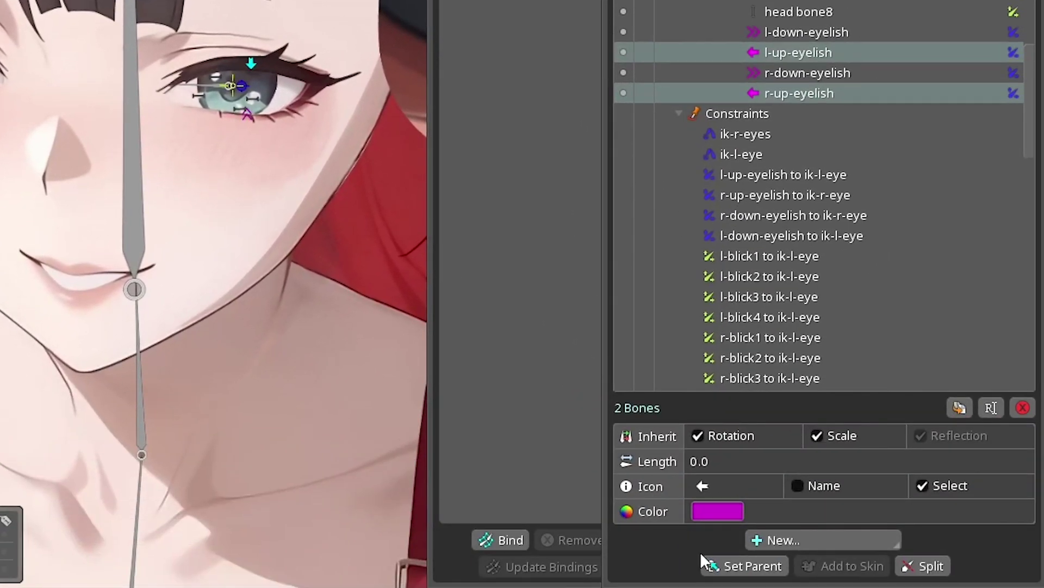
Step: Finish reparenting, then add 'down to l-up-eyelish' transform constraint targeting l-up-eyelish at -20 translate mix
left_click(845, 587)
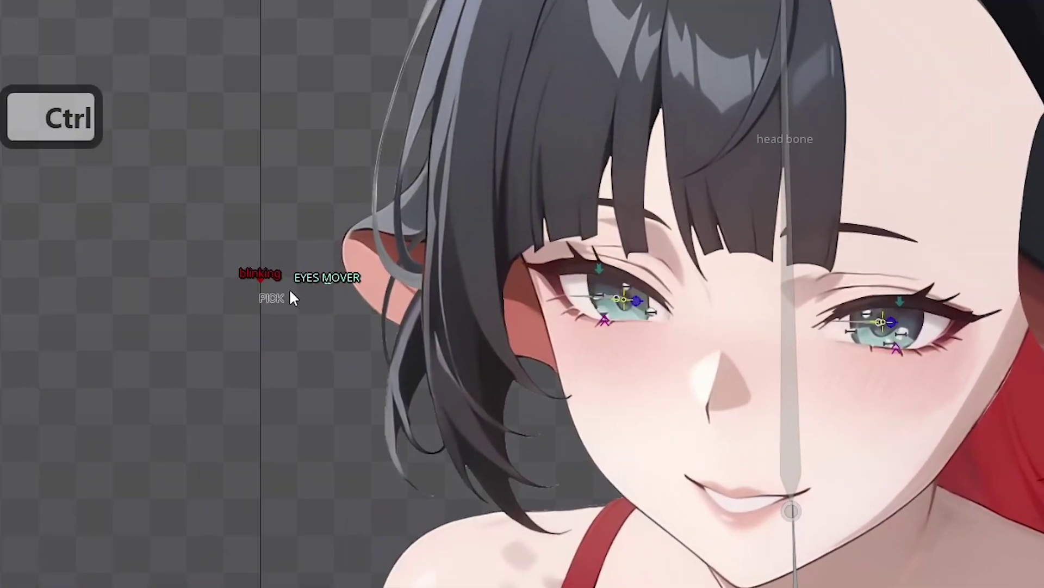
left_click(267, 281)
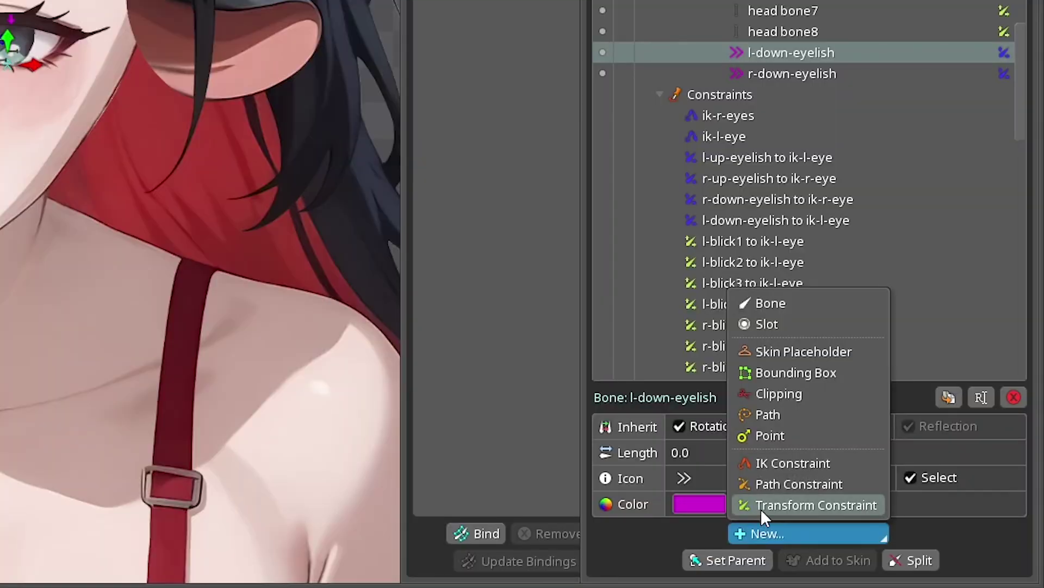
left_click(762, 506)
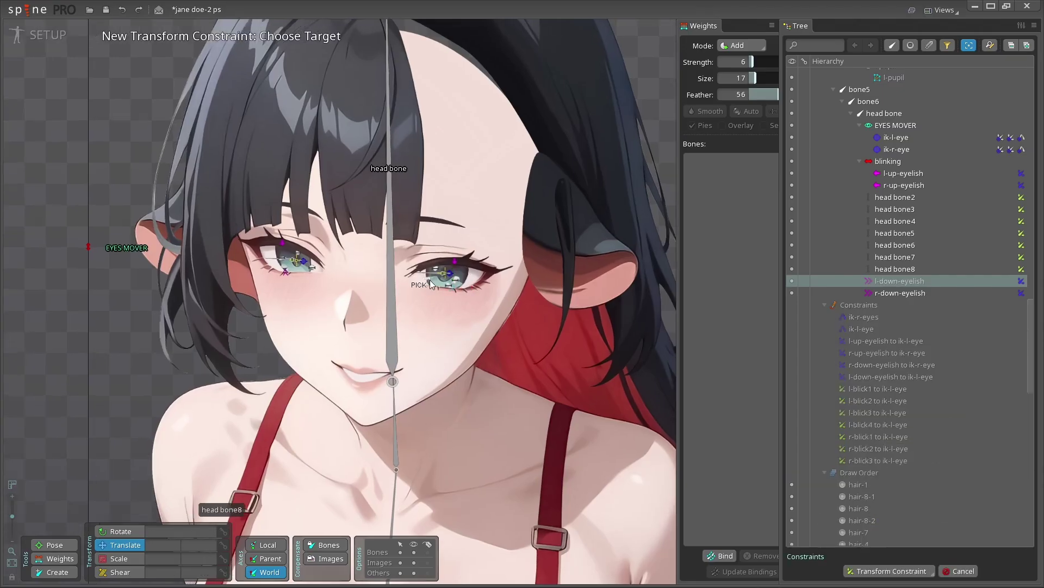
scroll(479, 255, "up", 5)
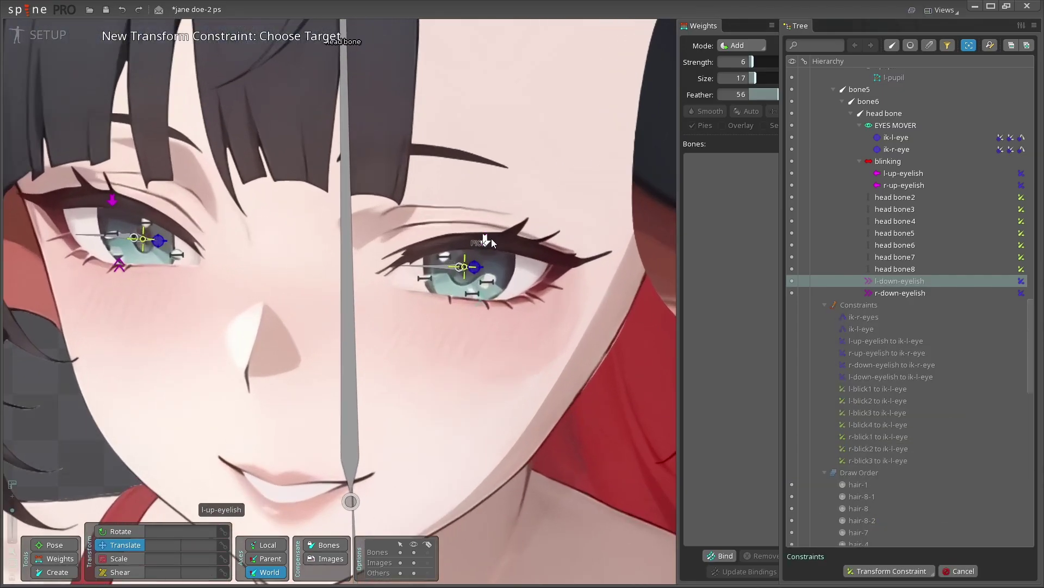
left_click(490, 241)
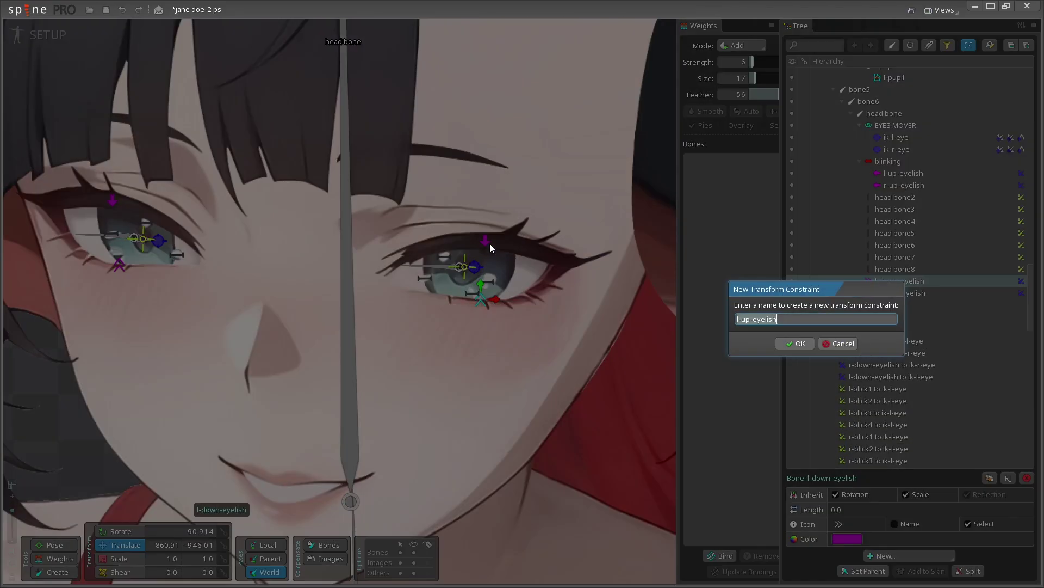
type("down to")
left_click(791, 343)
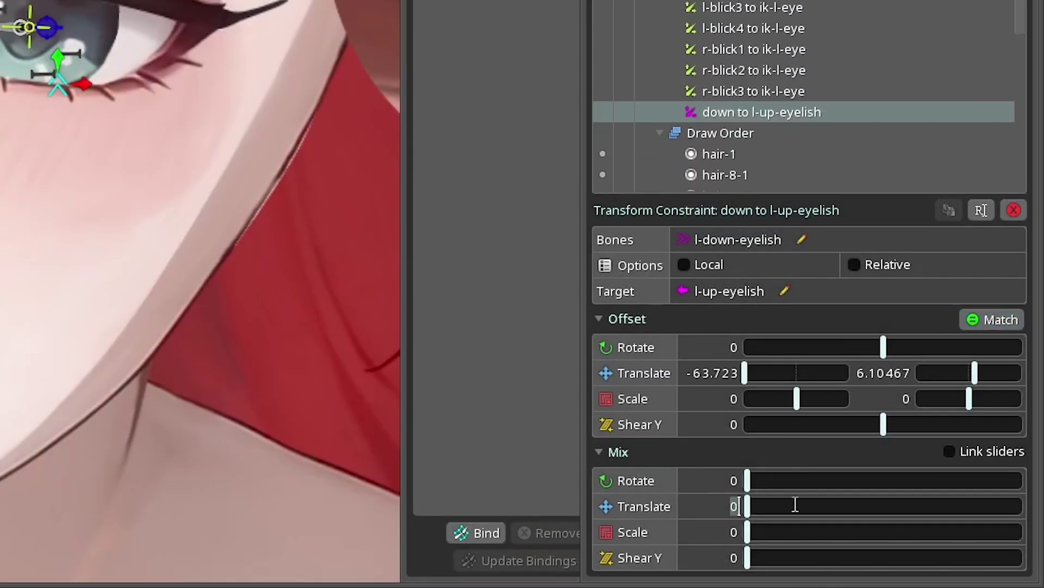
type("-20")
key("Return")
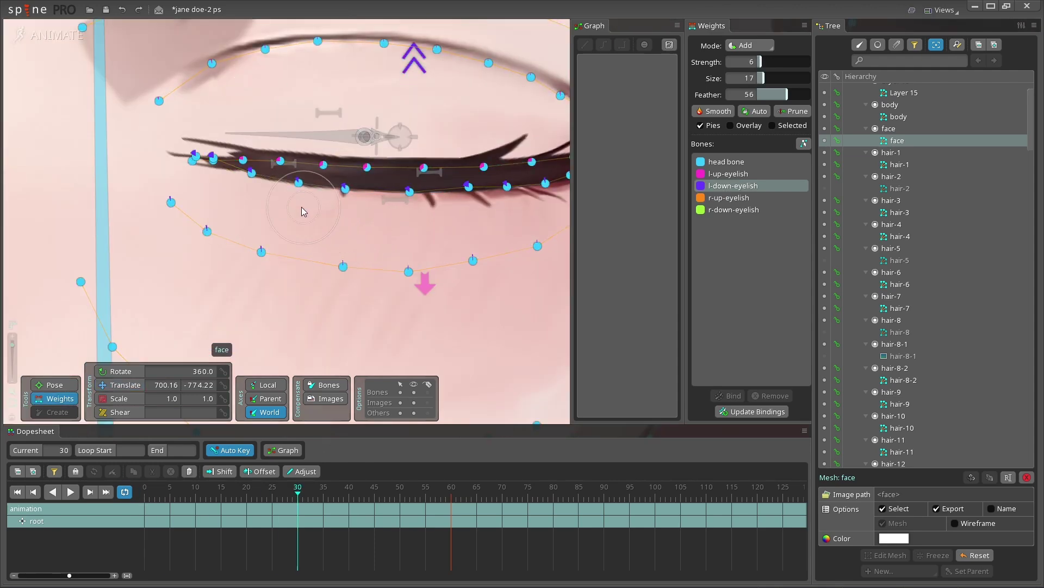
Step: Scrub the blink on the timeline and try moving EYES MOVER, undoing the move
left_click(242, 487)
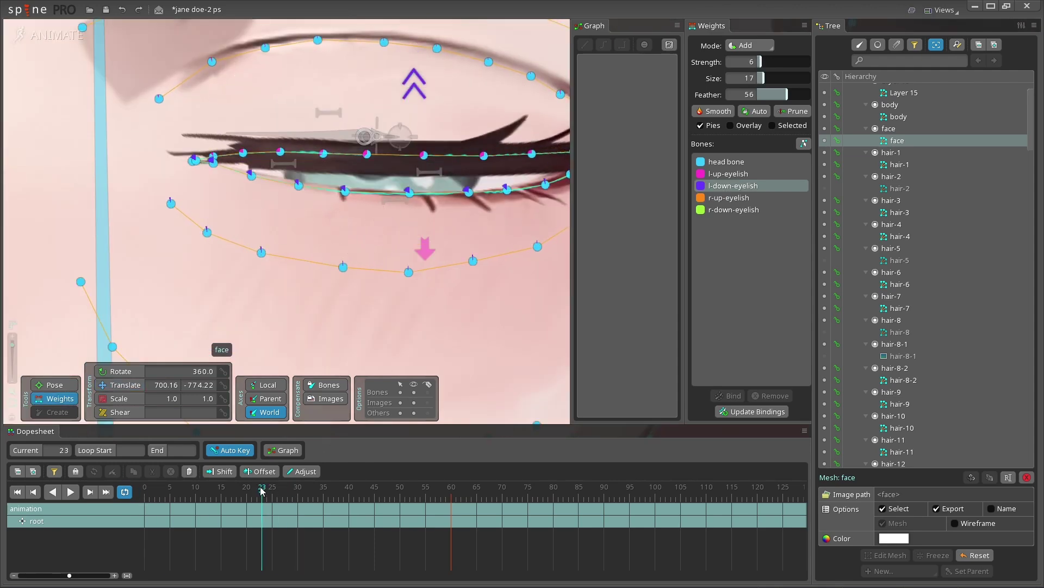
left_click_drag(242, 487, 268, 487)
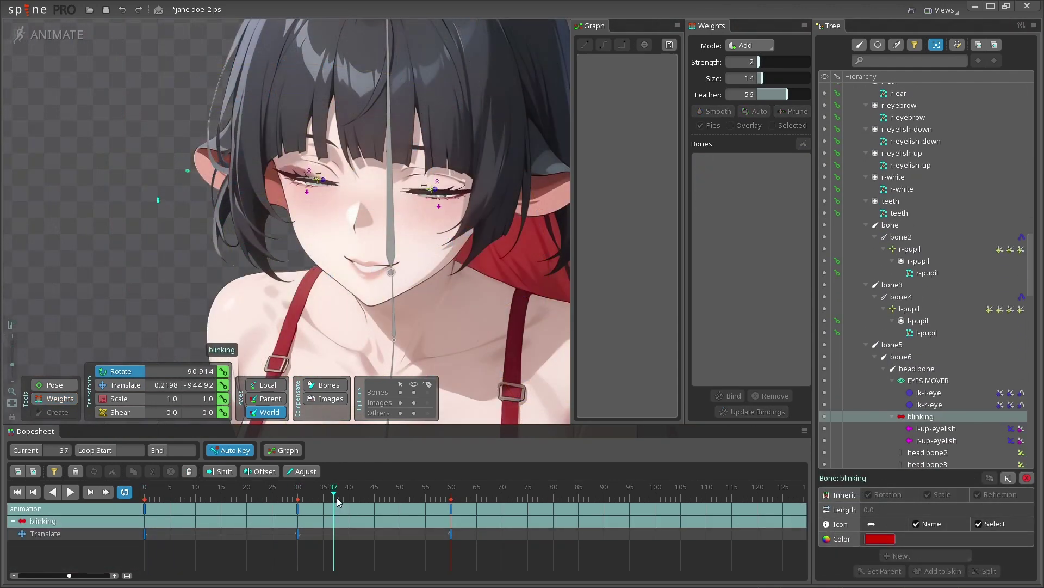
key("v")
left_click(204, 230)
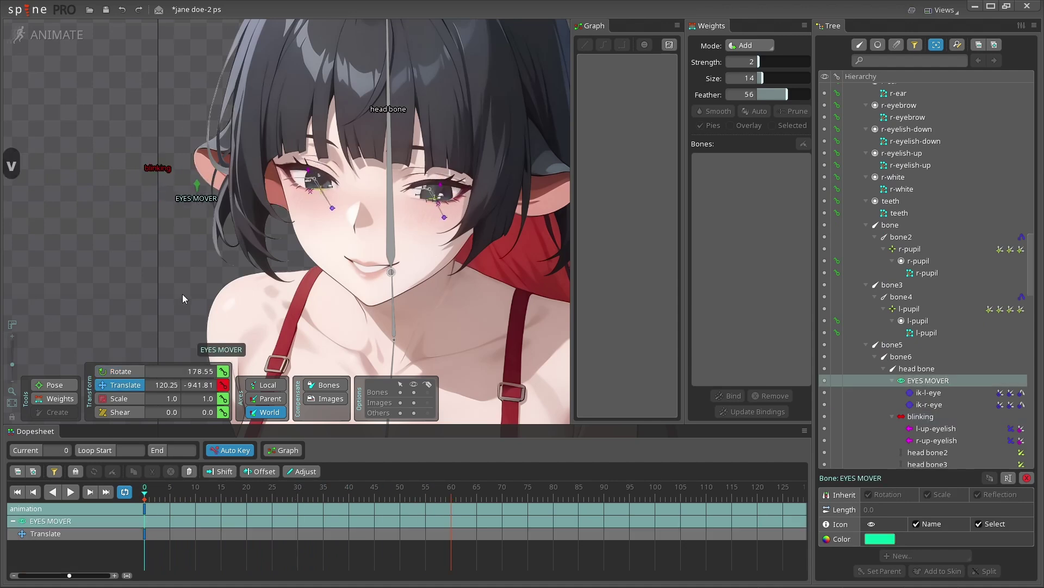
key("ctrl+z")
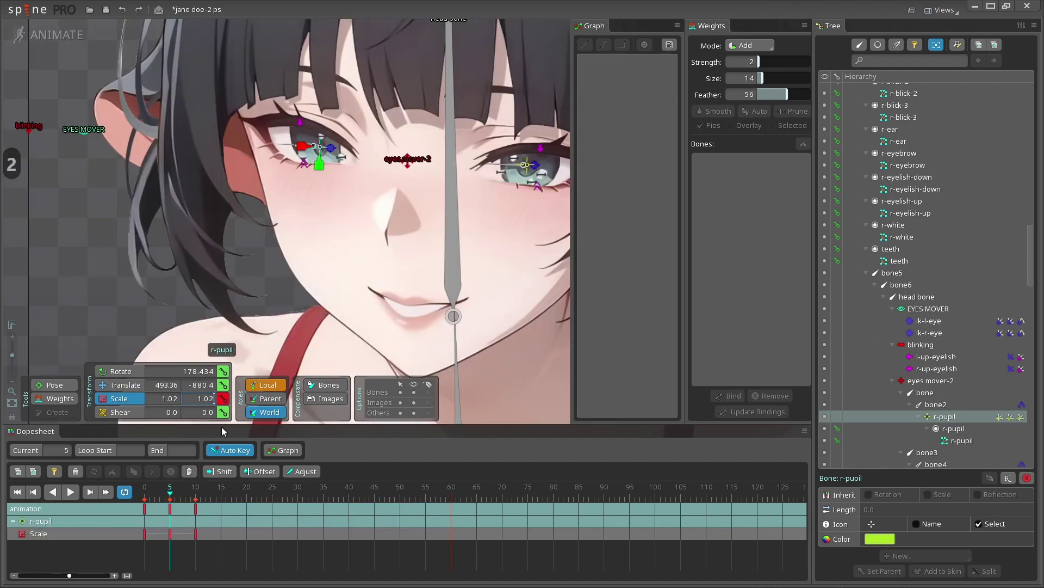
Step: Copy the pupil scale keys and paste them later in the timeline at frames 15 and 20
key("BackSpace")
key("ctrl+c")
key("ctrl+v")
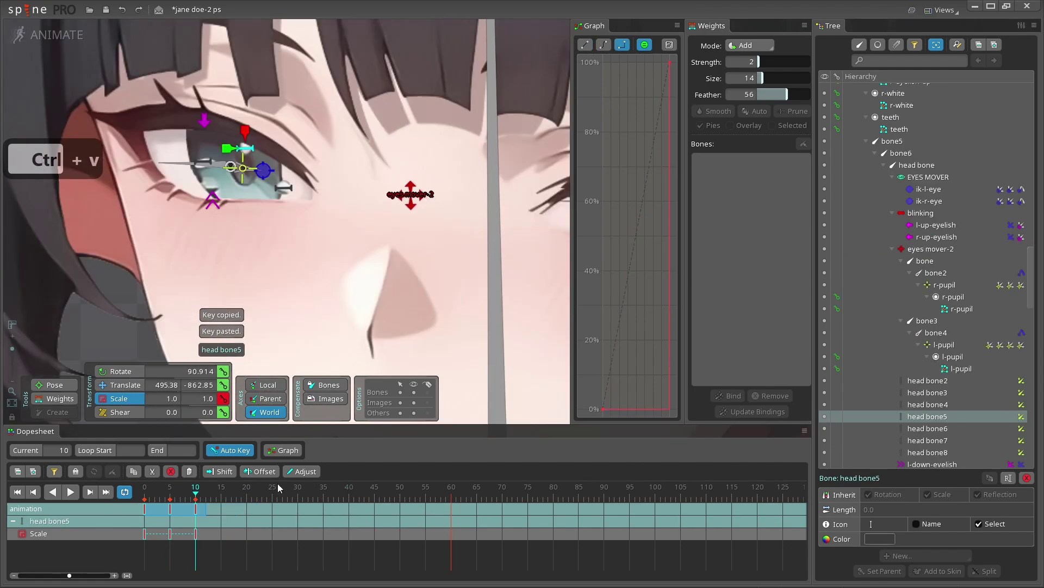
key("ctrl+v")
key("ctrl+c")
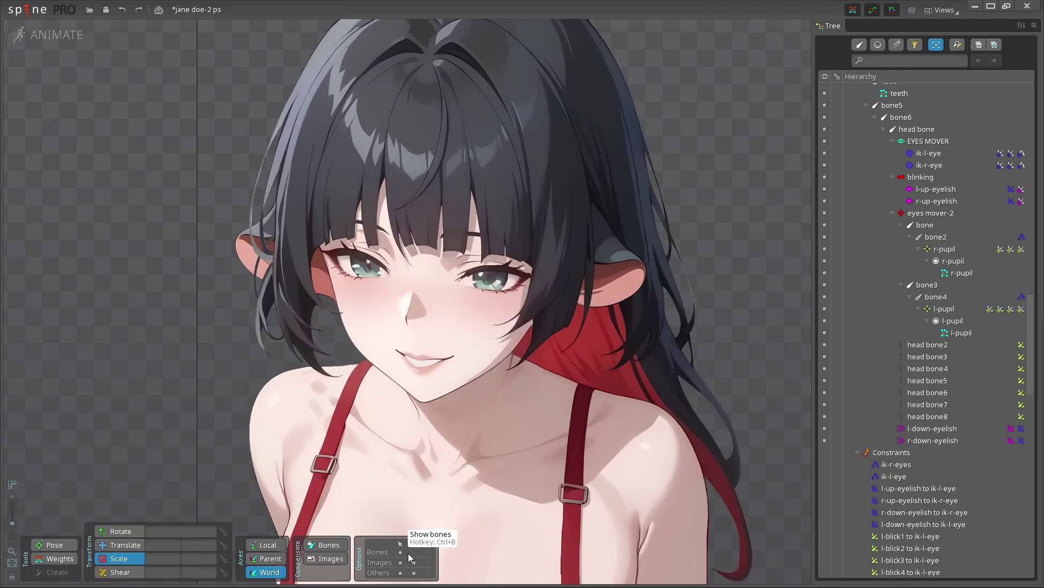
Step: Turn on bone display in the Options panel and zoom in on the face
left_click(413, 553)
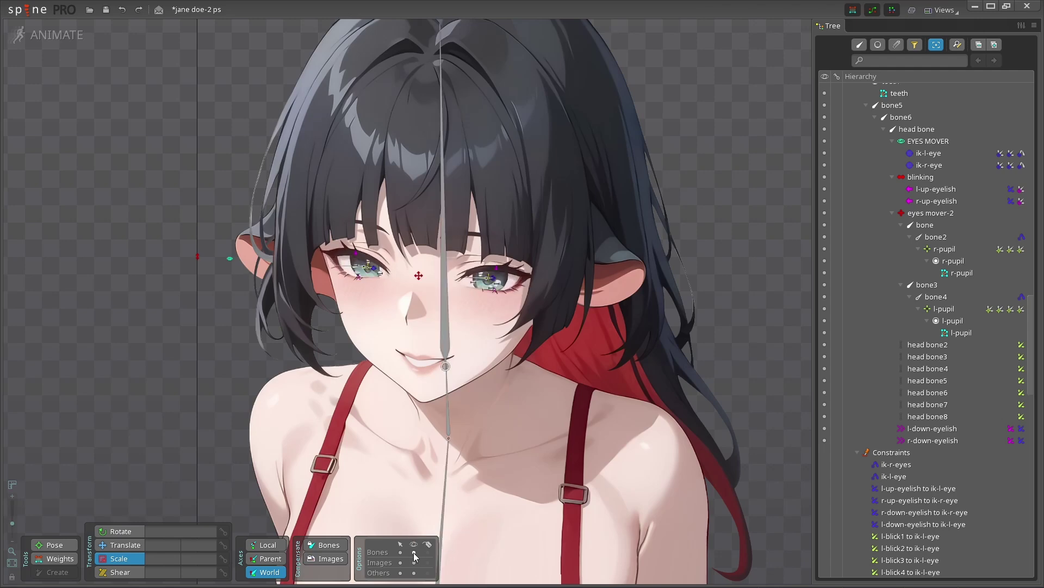
scroll(309, 276, "up", 5)
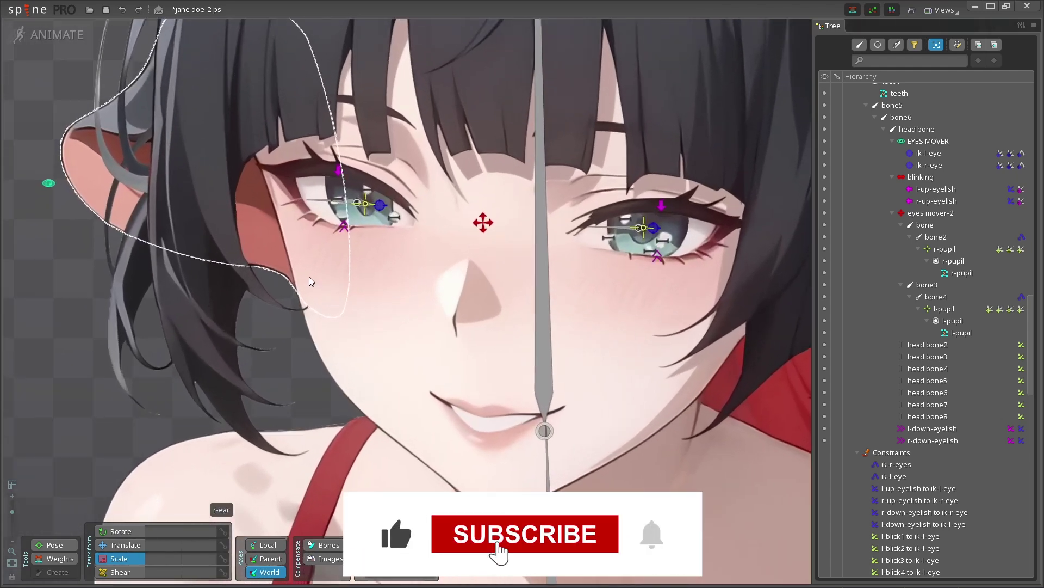